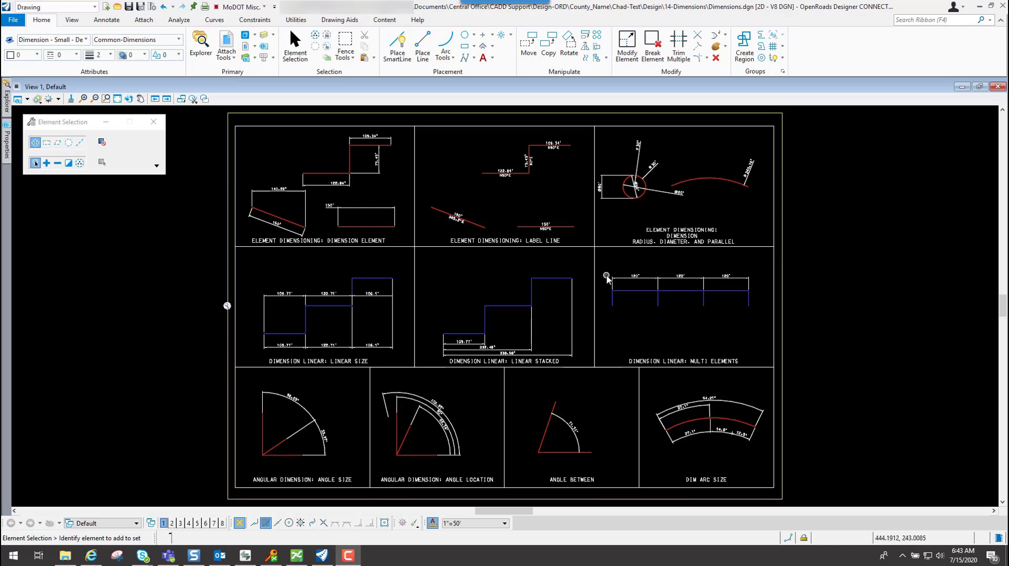
In the Drawing workflow, replace the text of the first dimension in the Multi Elements example with 2@20'
scroll(694, 282, "up", 2)
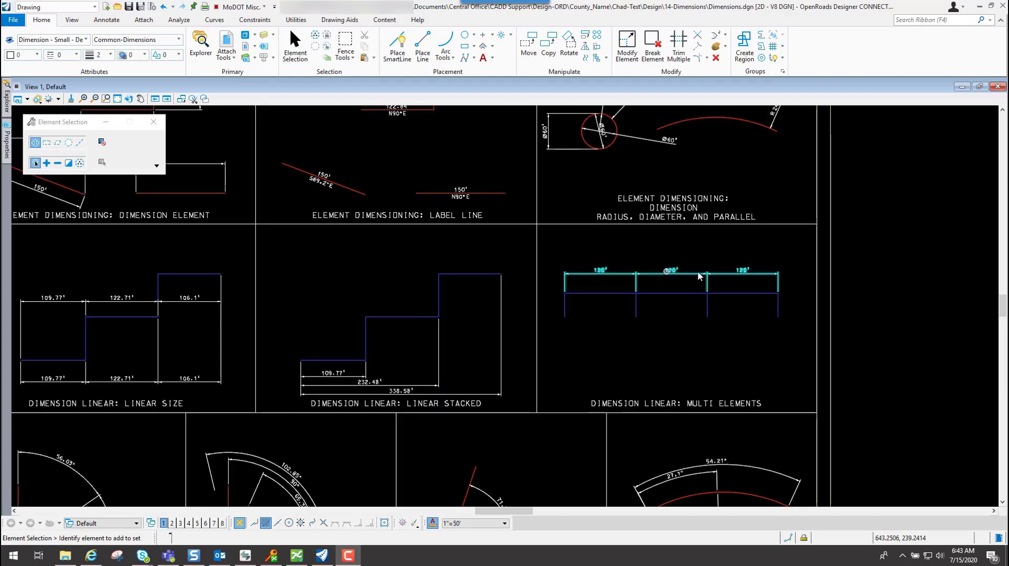
scroll(694, 257, "up", 2)
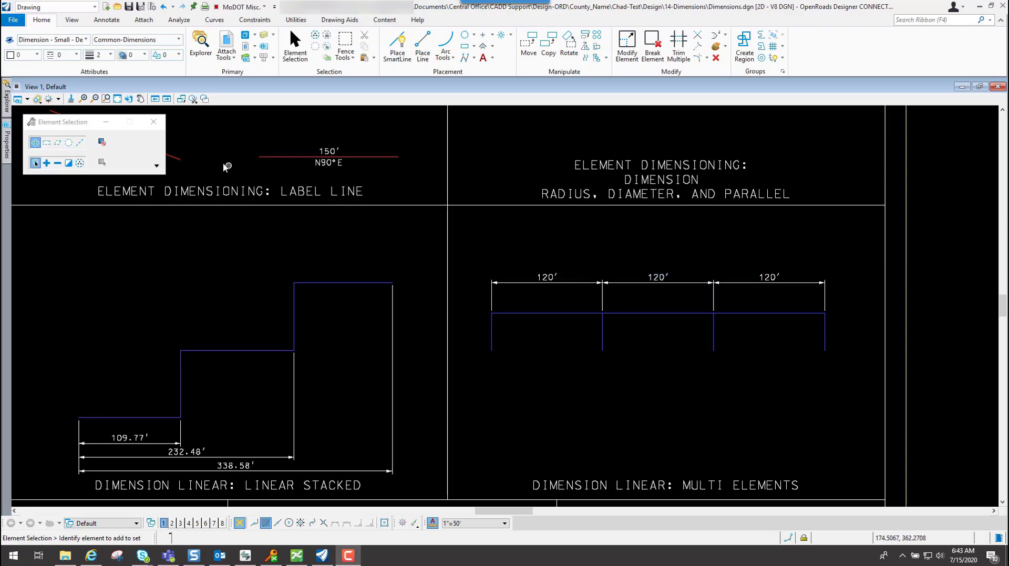
left_click(63, 7)
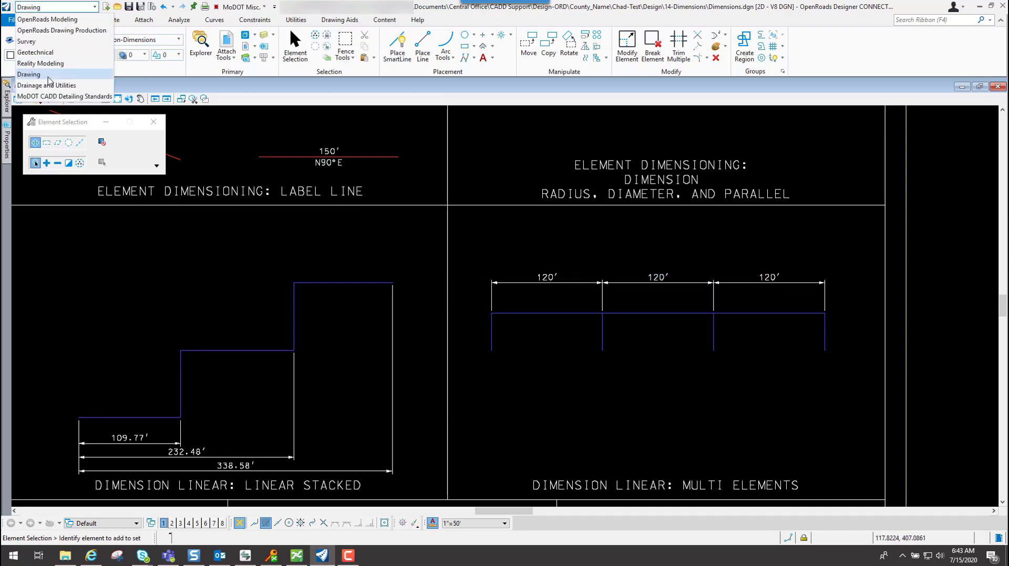
left_click(48, 77)
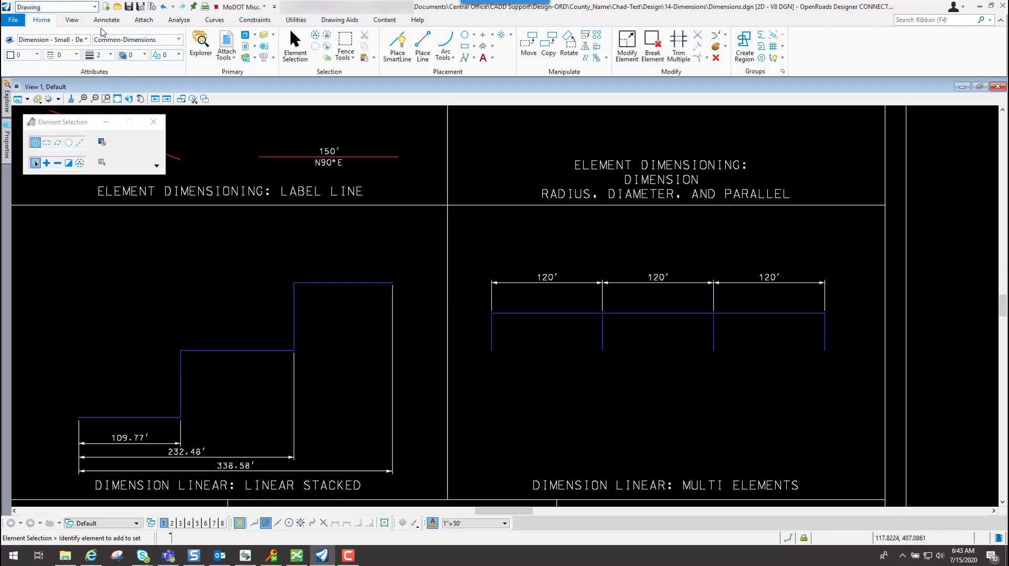
left_click(116, 21)
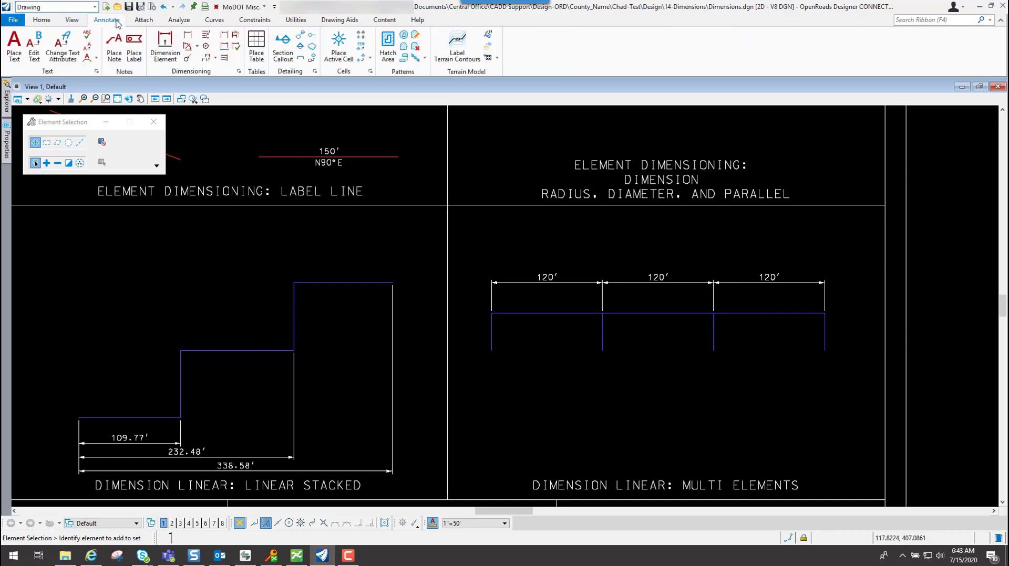
left_click(34, 49)
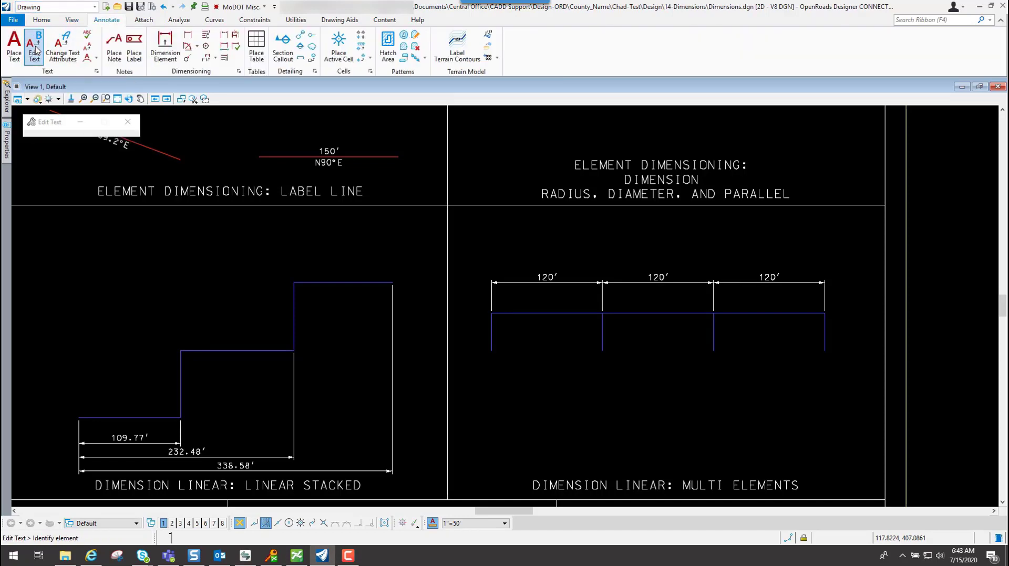
left_click(549, 277)
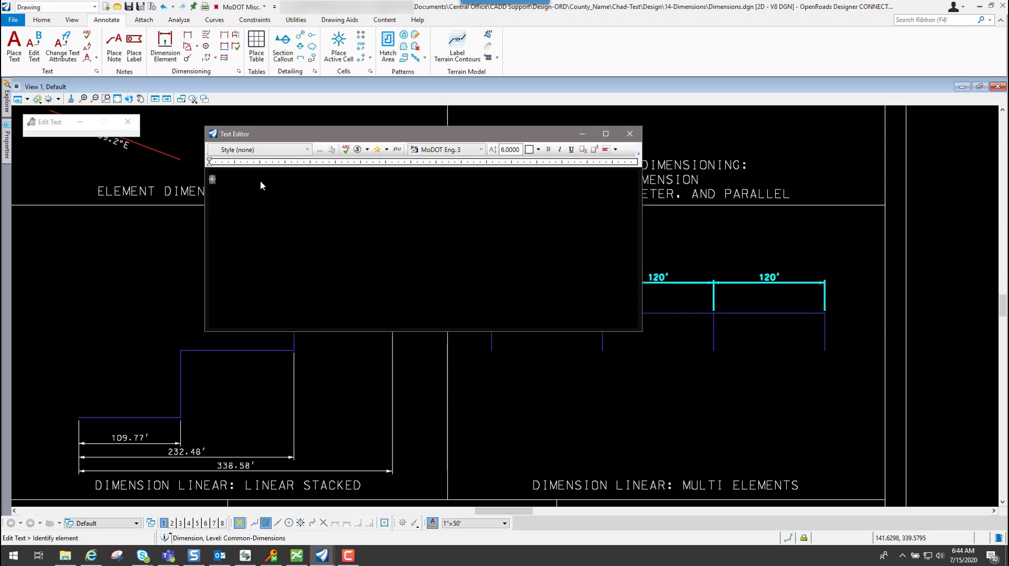
type("2@20")
left_click(762, 243)
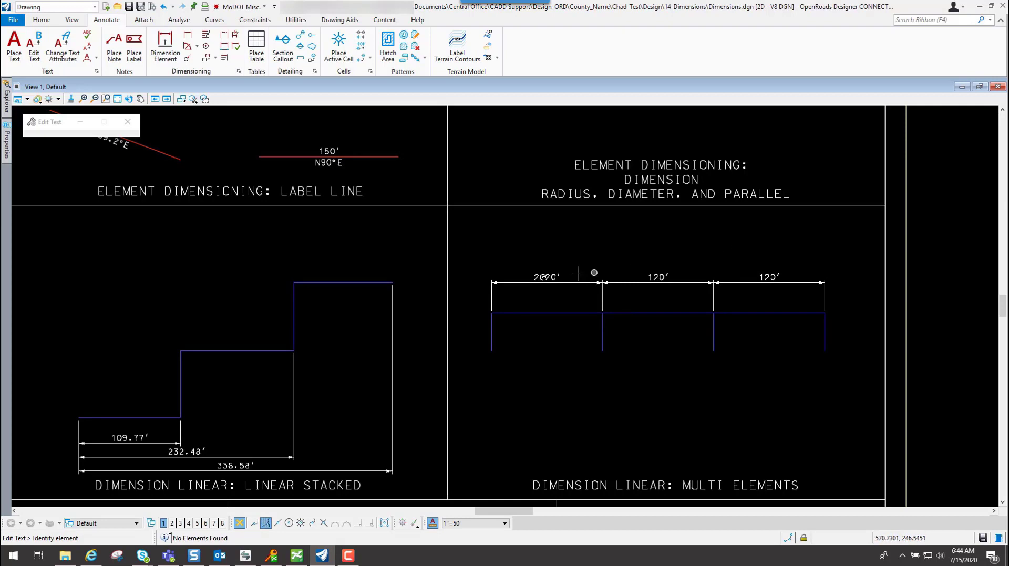
Add spaces around the @ sign in the first Multi Elements dimension so the text reads 2 @ 20'
left_click(541, 274)
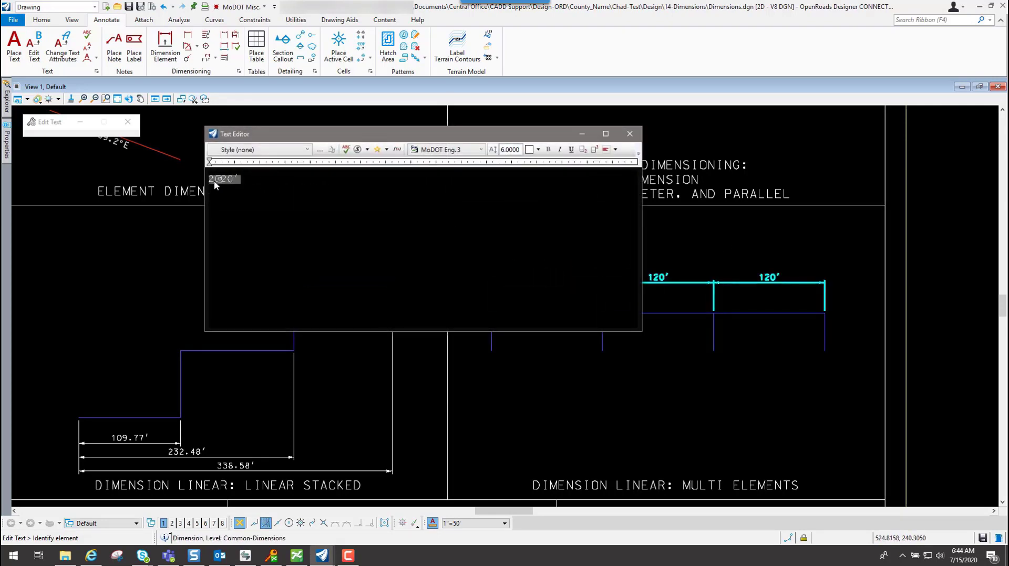
left_click(214, 180)
left_click(228, 179)
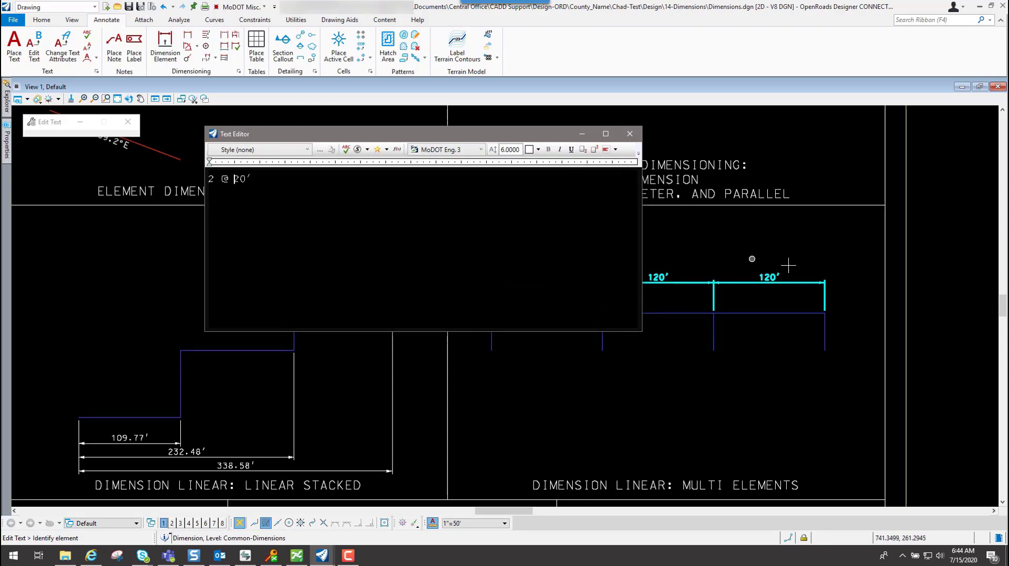
left_click(727, 241)
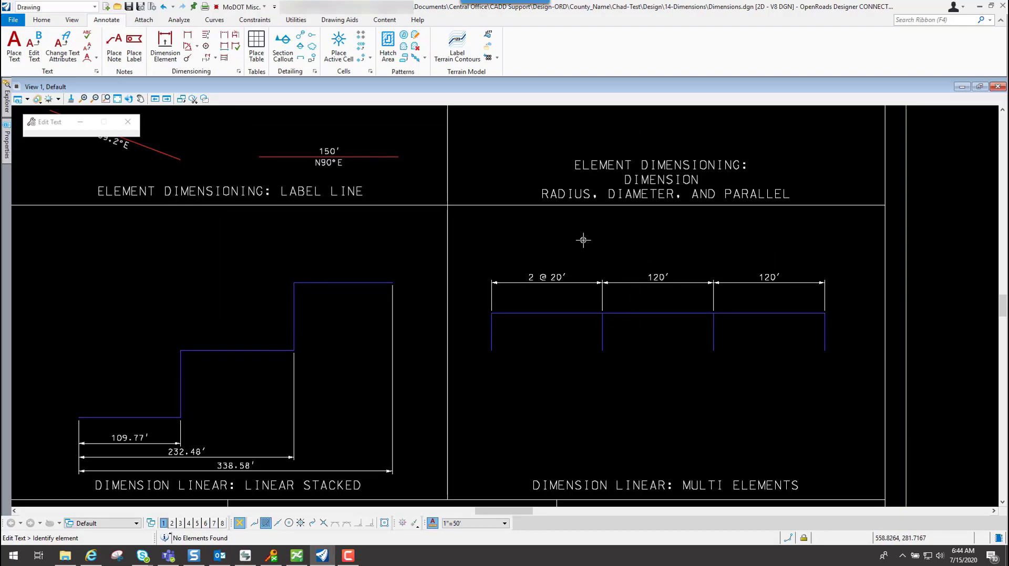
key("Escape")
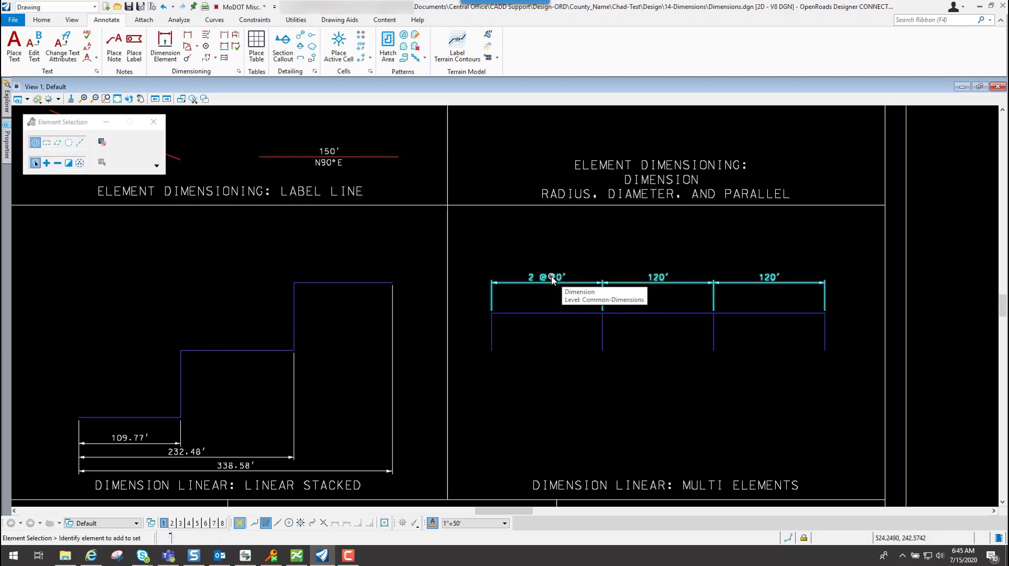
Delete the custom text of the first Multi Elements dimension to restore its measured value
left_click(39, 49)
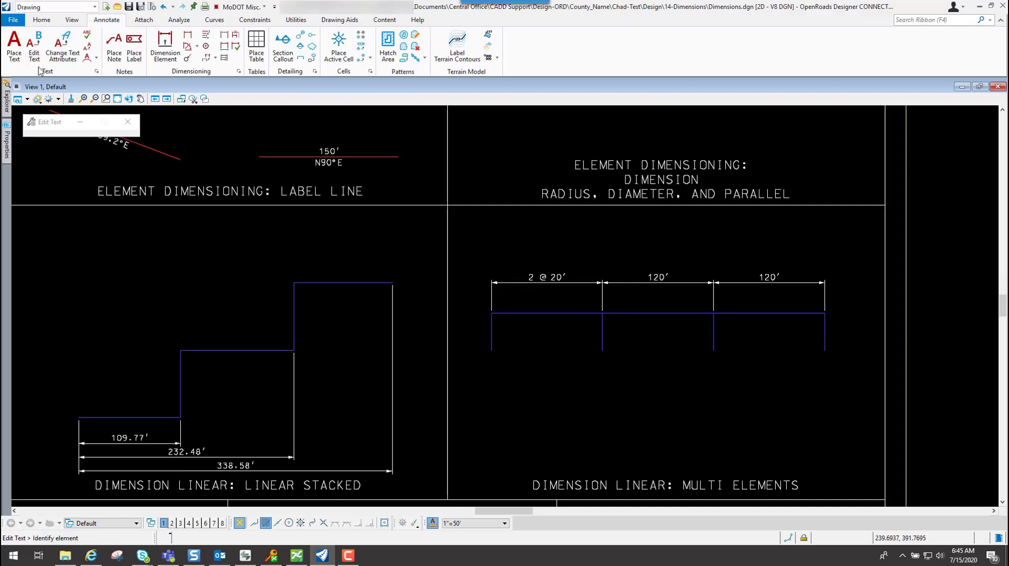
left_click(556, 274)
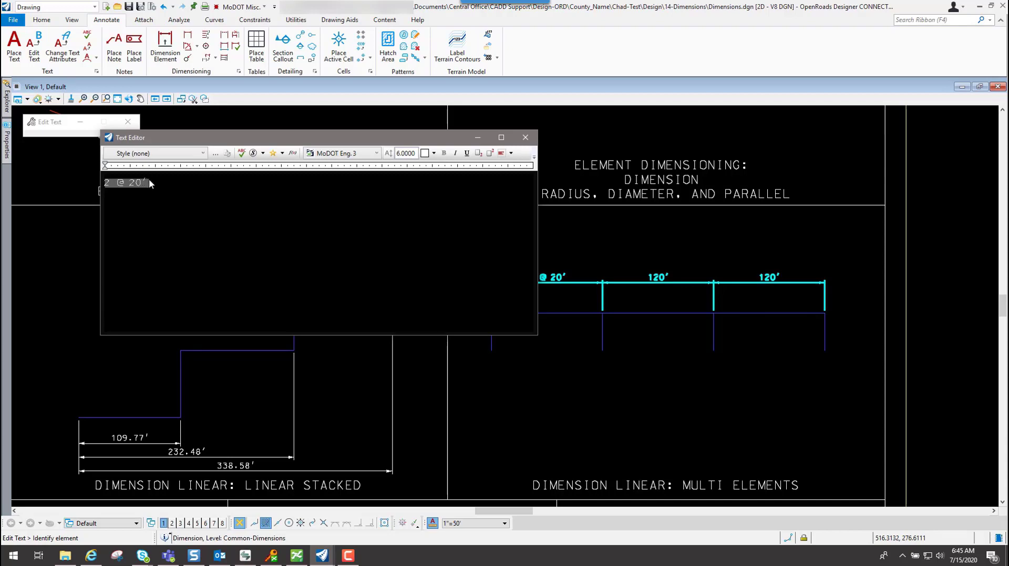
key("Delete")
left_click(627, 249)
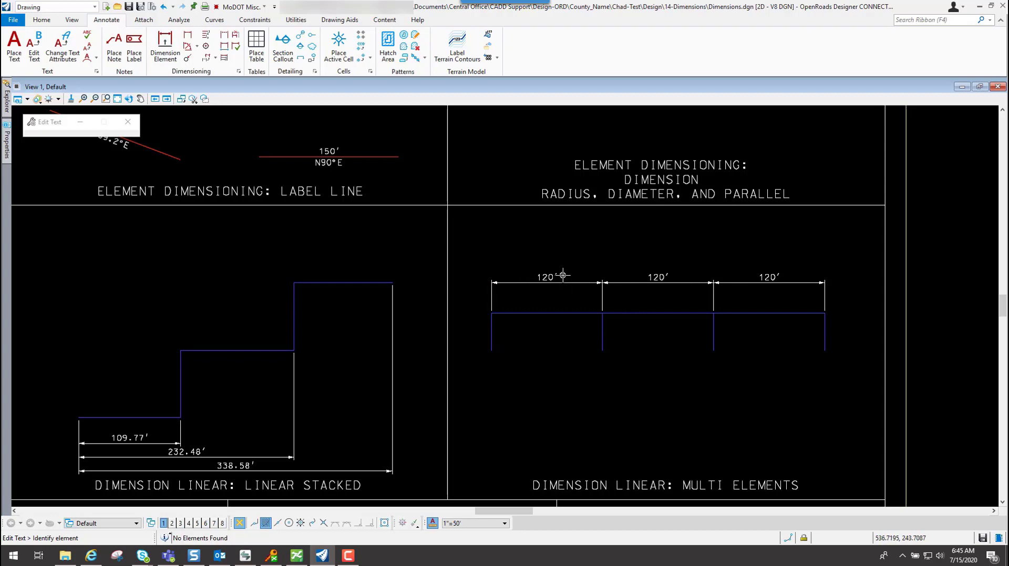
Select the lower Linear Size dimension and the Linear Stacked dimension to check which segments belong together, and clear the selection
scroll(563, 275, "down", 4)
scroll(329, 346, "up", 3)
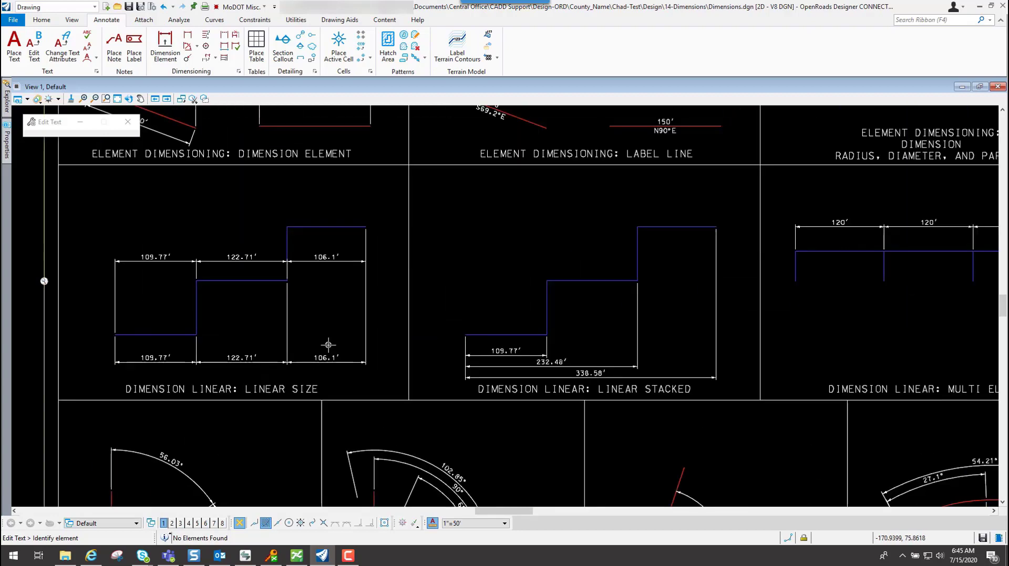
scroll(329, 345, "up", 1)
key("Escape")
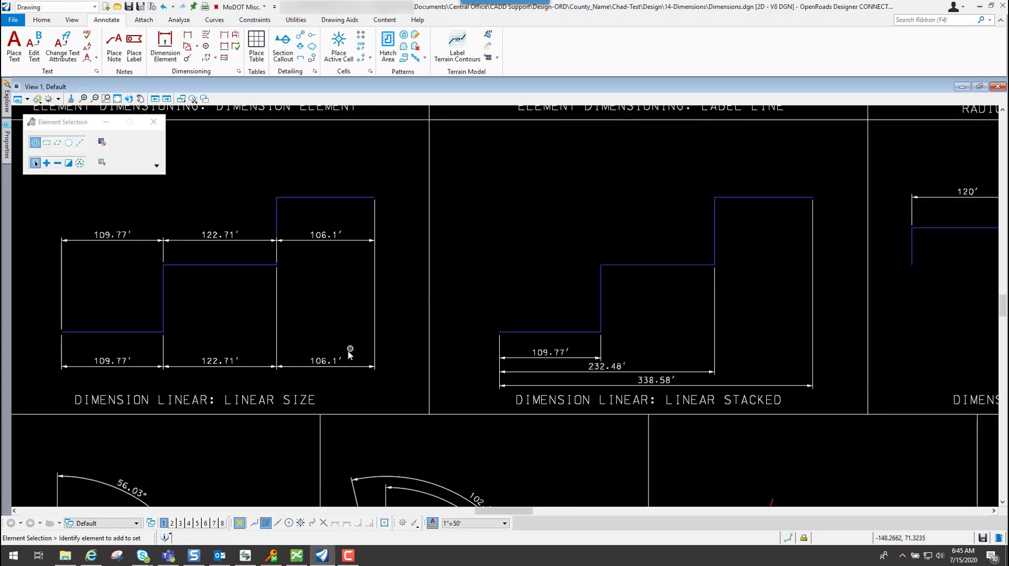
left_click(353, 367)
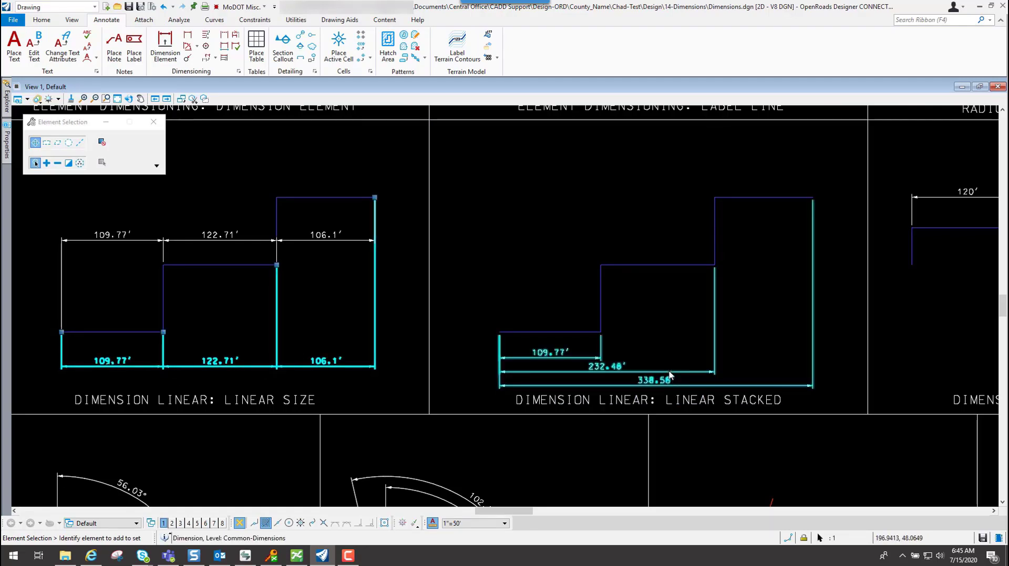
left_click(670, 375)
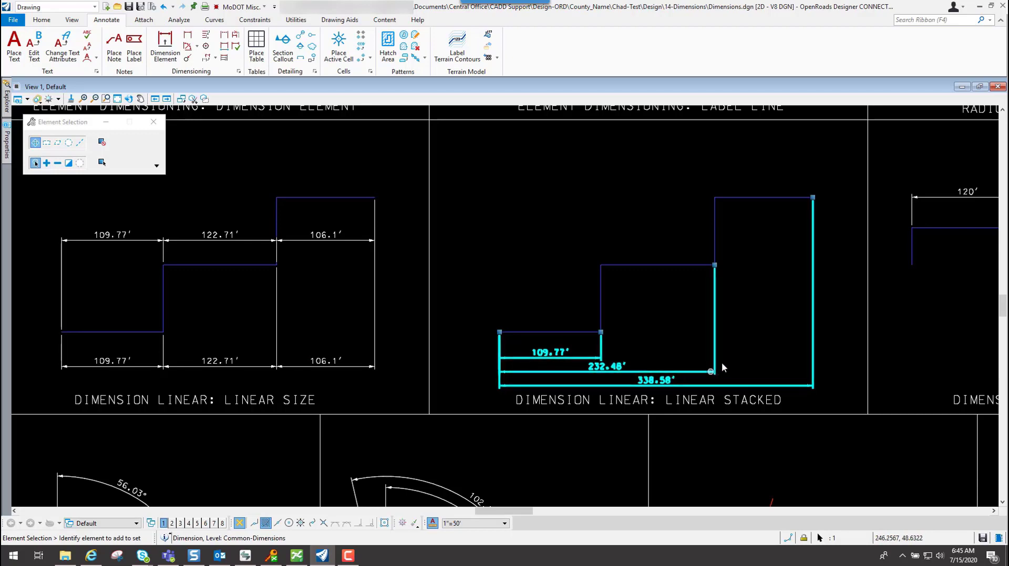
left_click(339, 332)
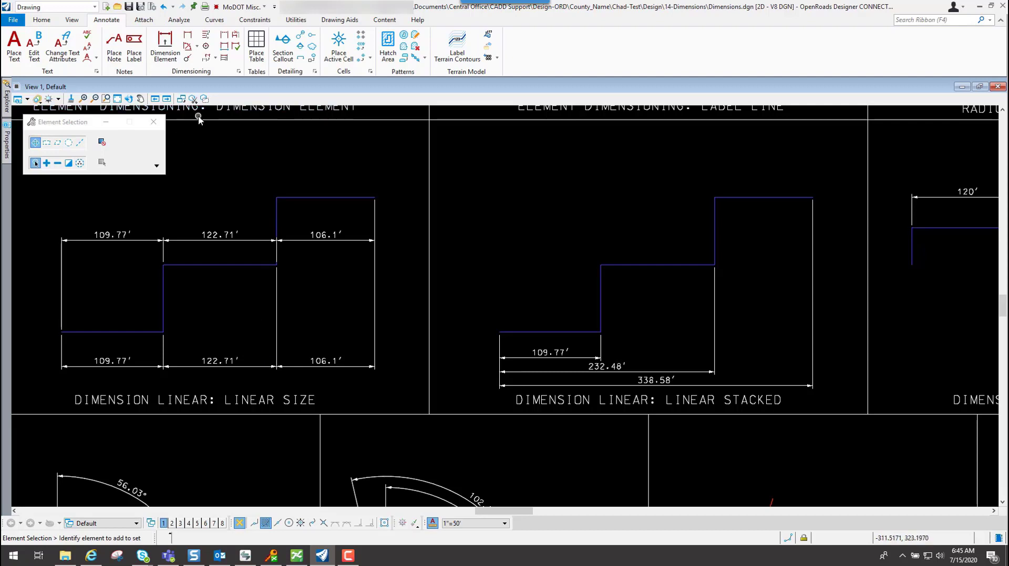
Drop the lower Linear Size dimension and the Linear Stacked dimension using Drop Element with Dimensions set To Segments
left_click(43, 21)
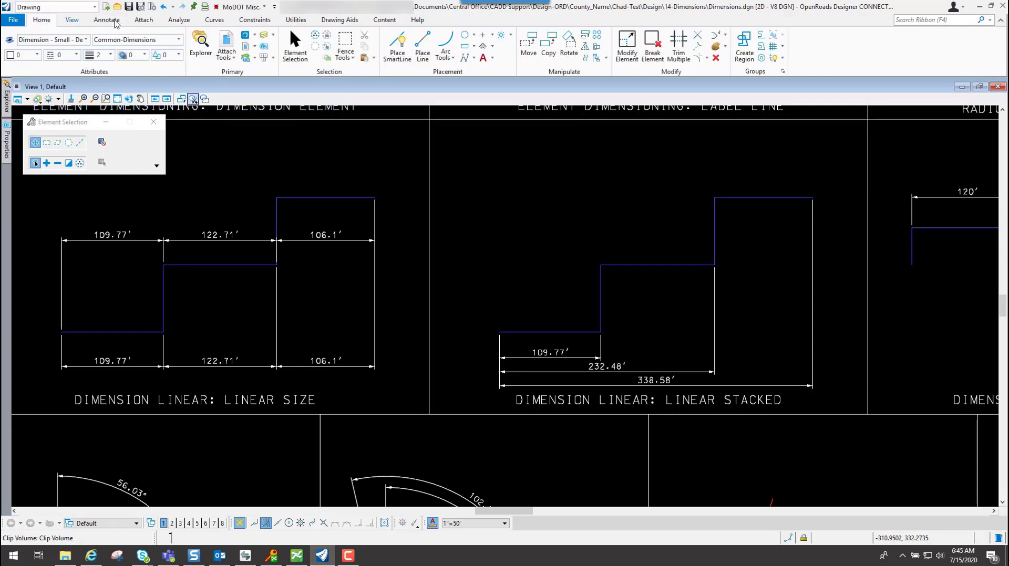
left_click(782, 58)
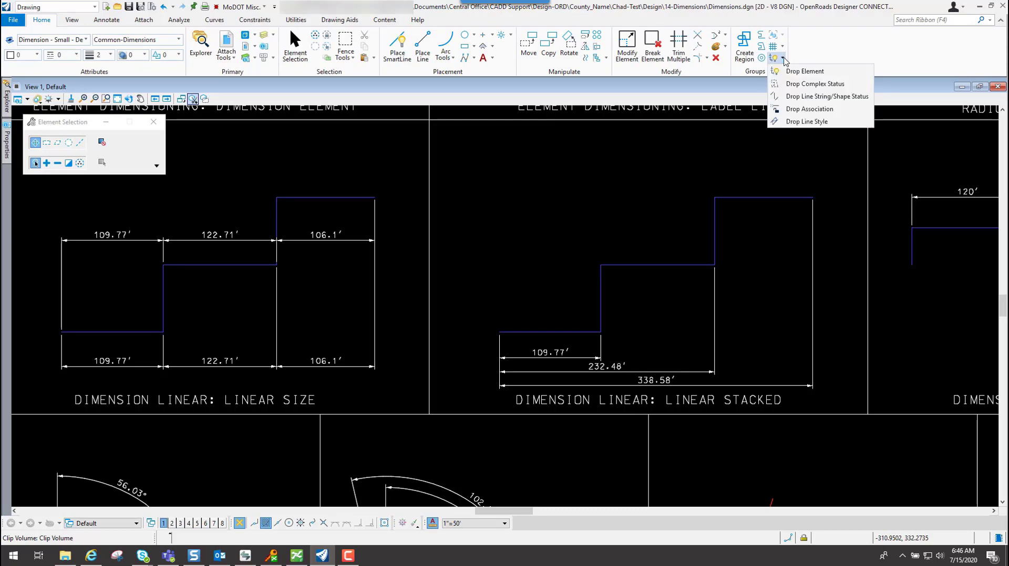
left_click(804, 71)
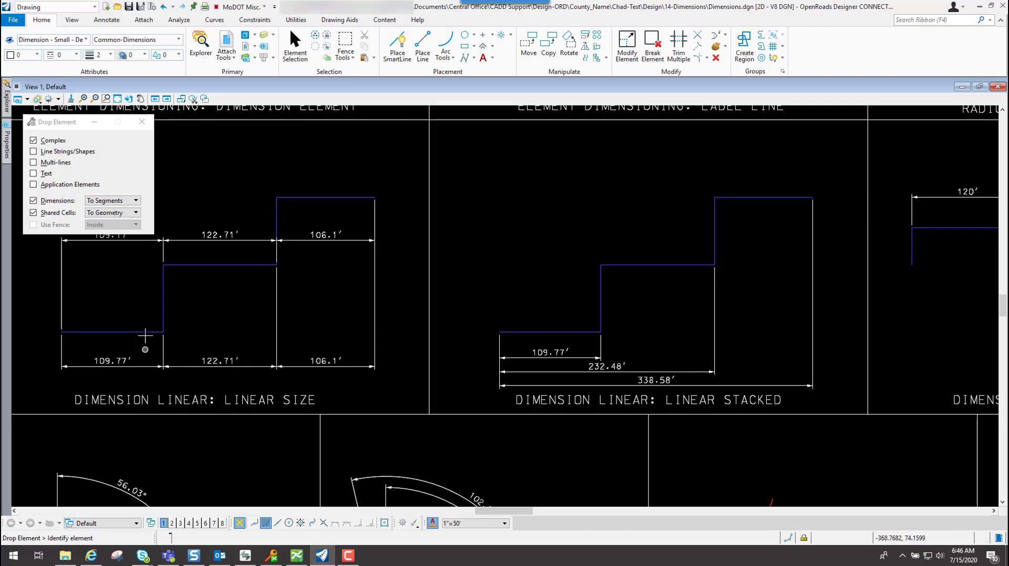
left_click(113, 201)
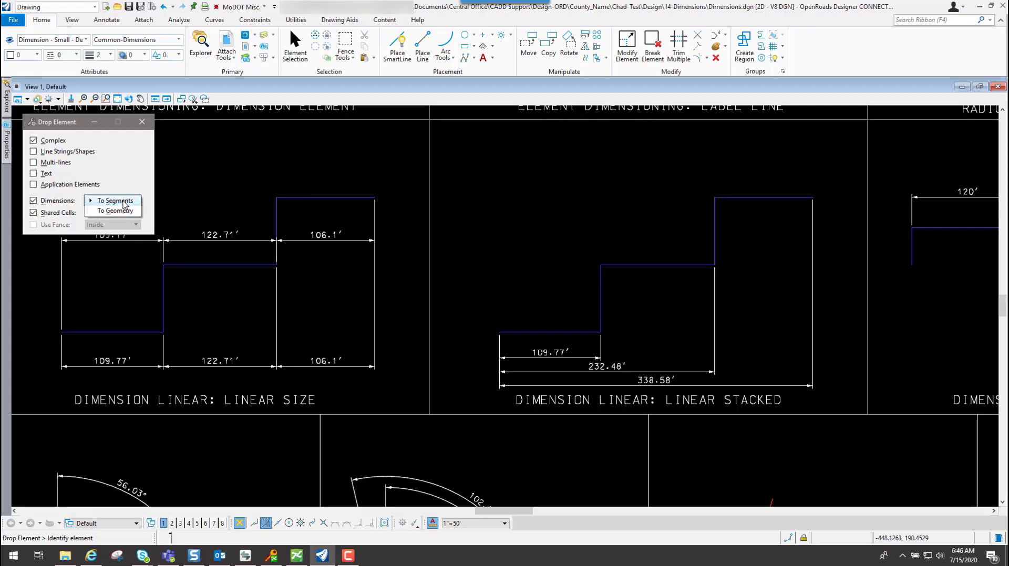
left_click(125, 203)
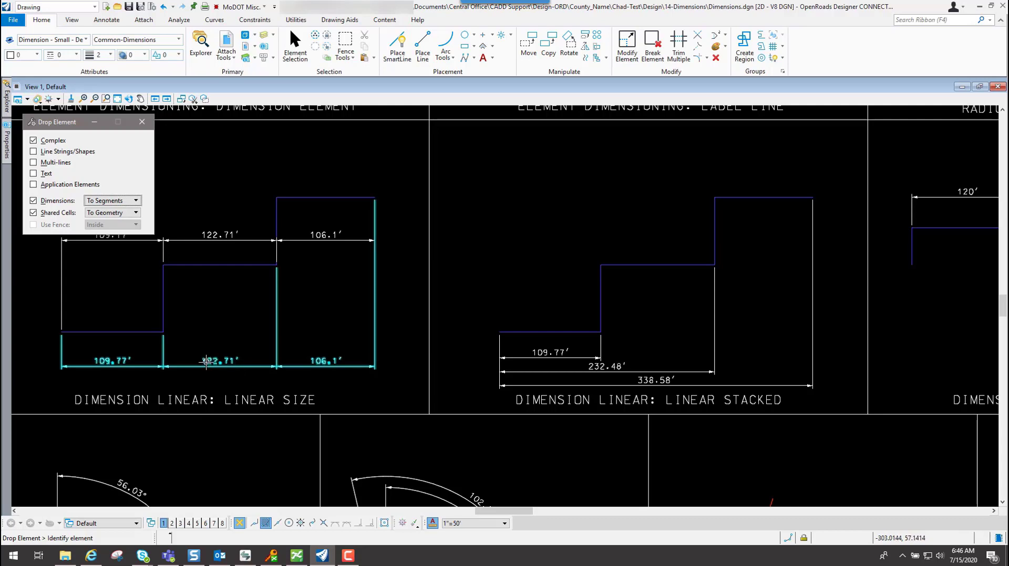
left_click(277, 345)
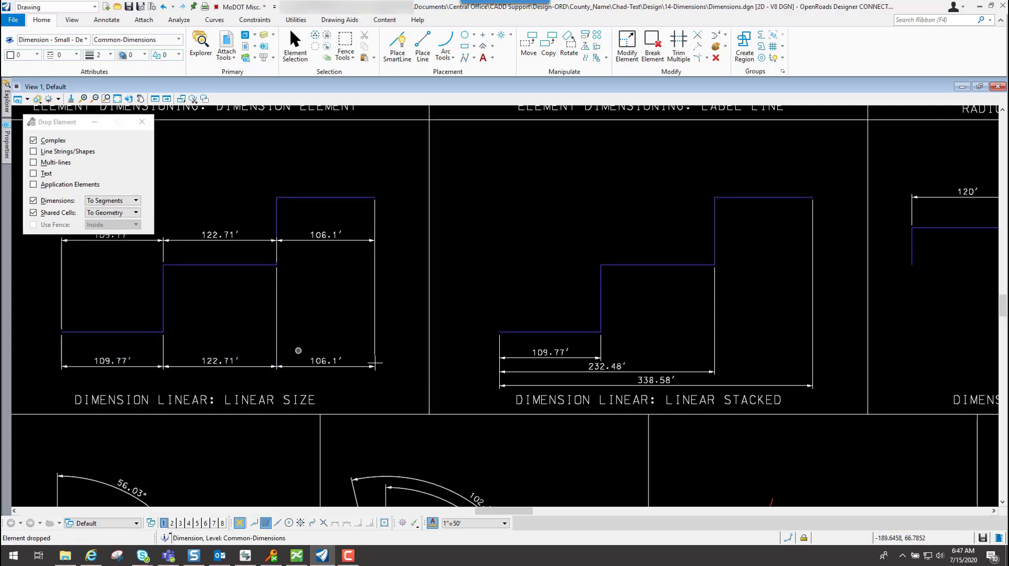
left_click(590, 358)
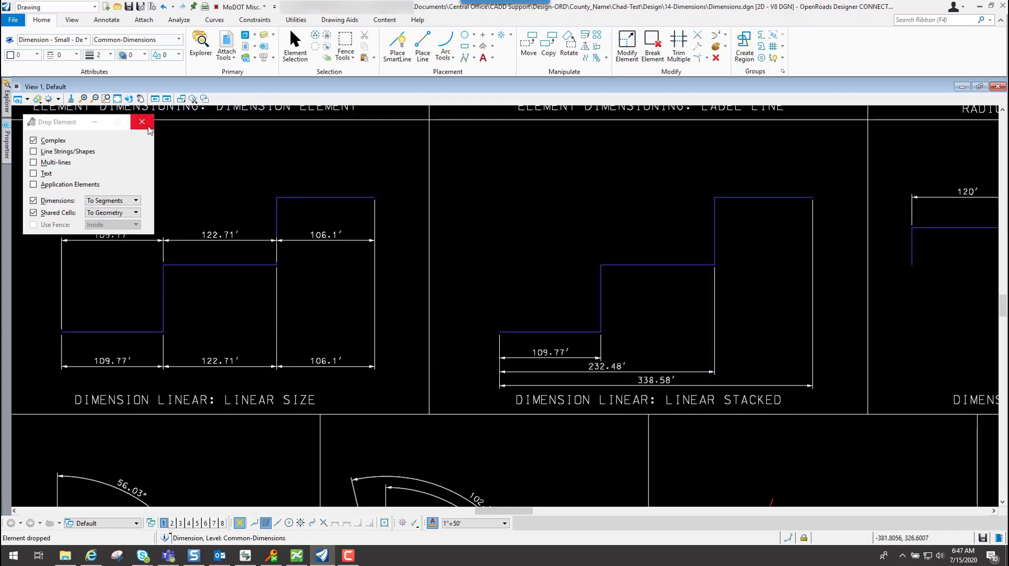
key("Escape")
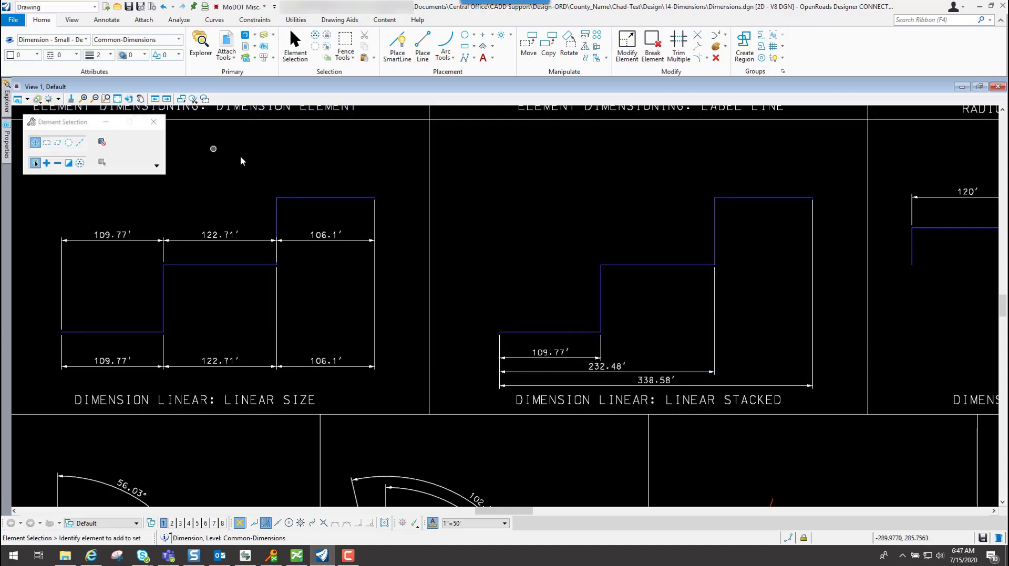
Select individual segments of the dropped Linear Size and Linear Stacked dimensions to check that they are separate, and clear the selection
left_click(360, 371)
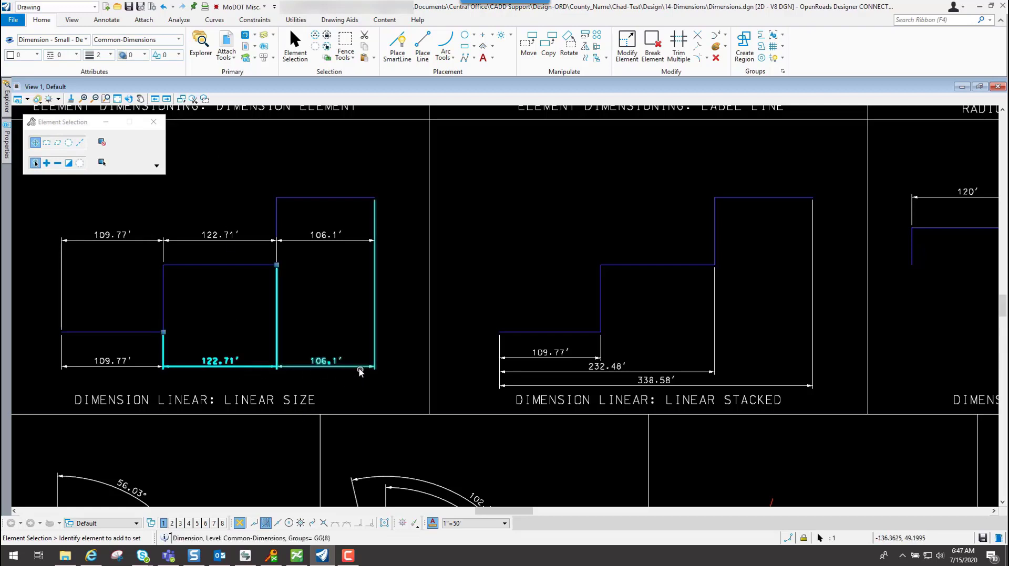
left_click(590, 358)
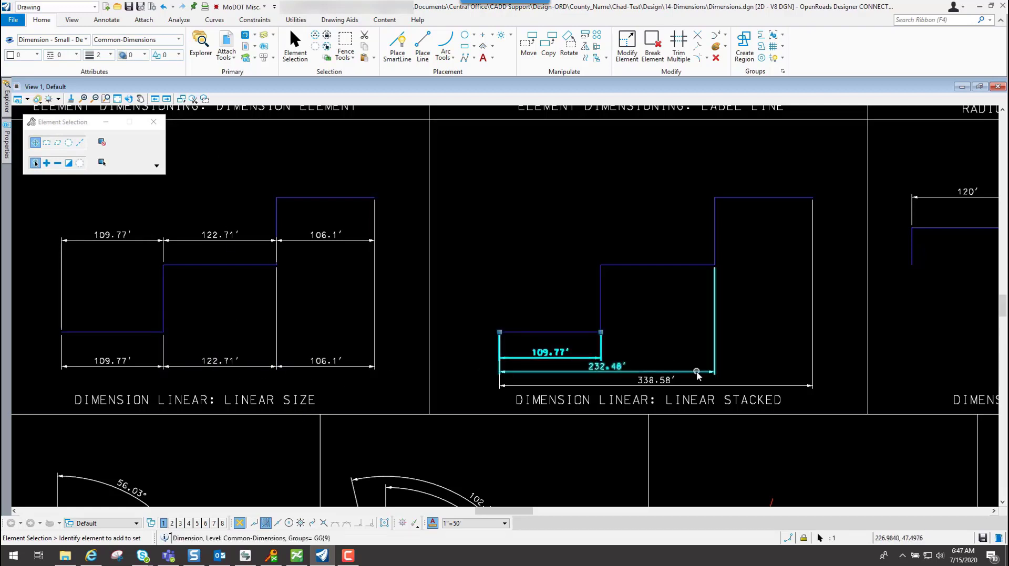
left_click(696, 374)
left_click(767, 392)
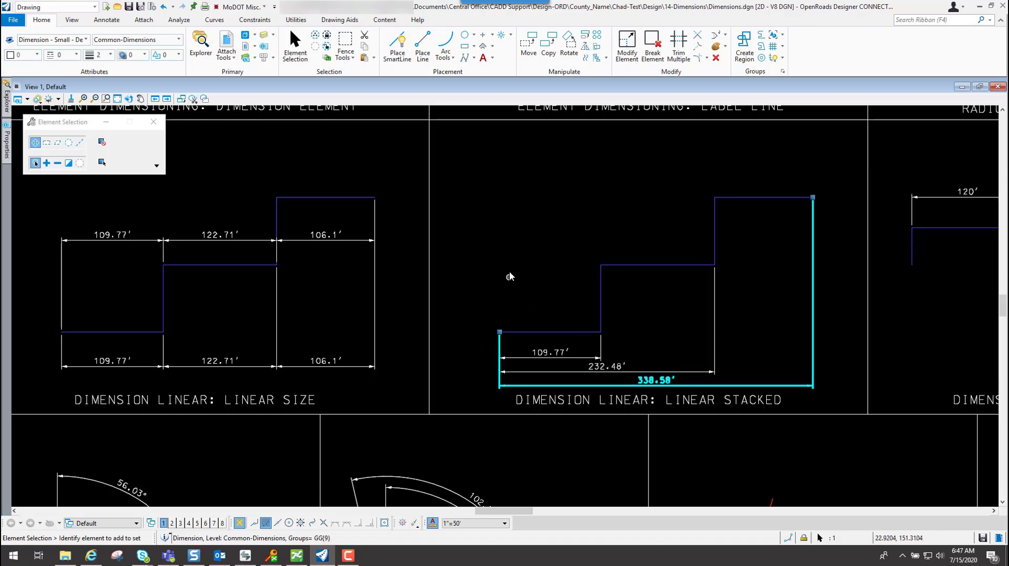
left_click(499, 243)
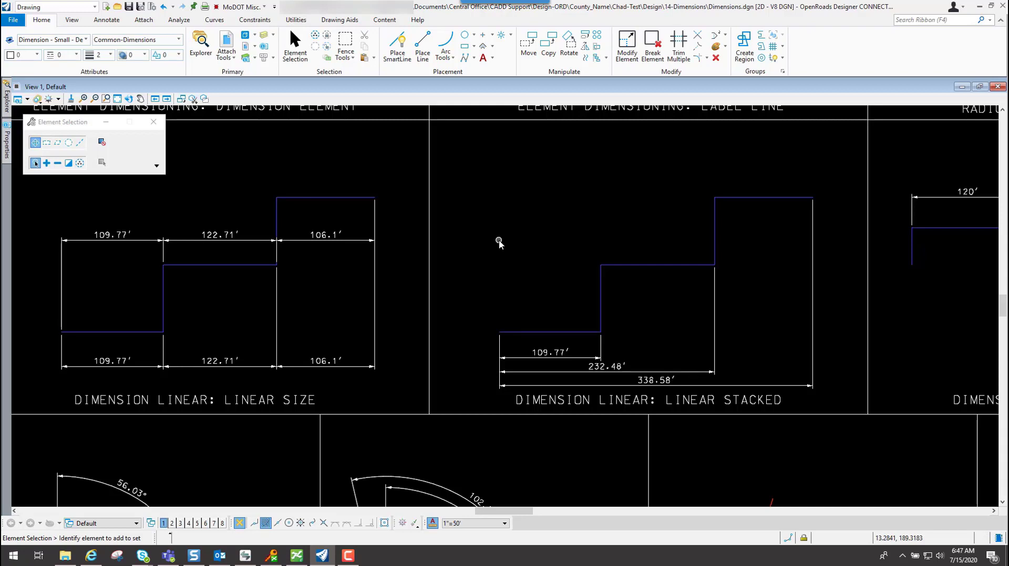
Switch to the MoDOT CADD Detailing Standards workflow and start the Dimension - Small - Decimal general annotation
left_click(117, 98)
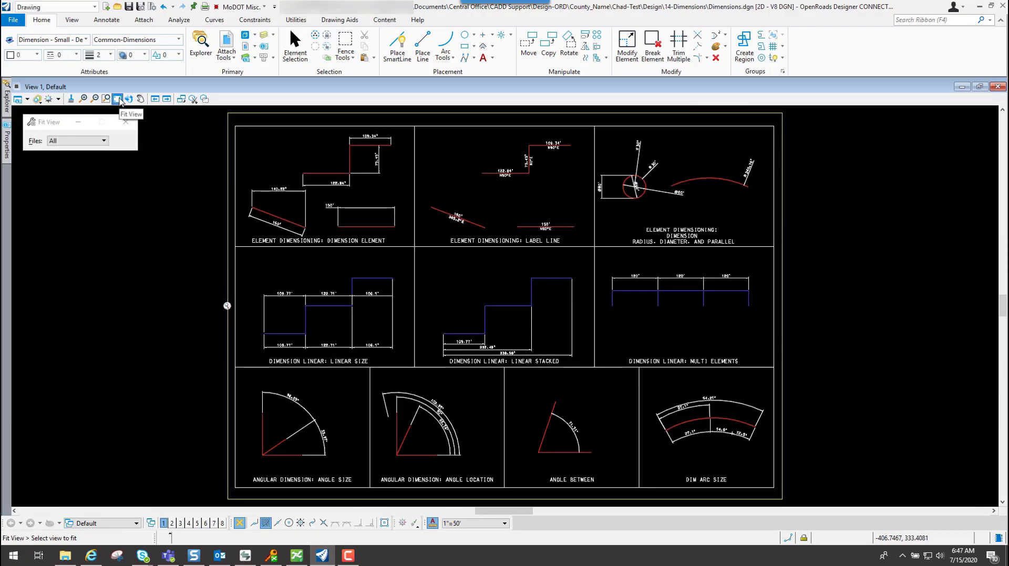
scroll(484, 355, "up", 1)
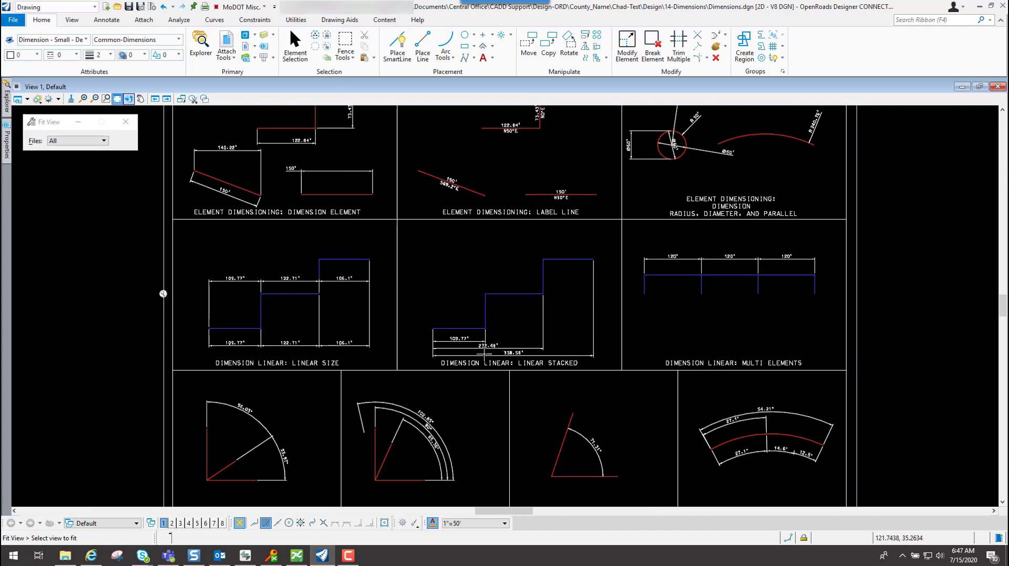
left_click(52, 7)
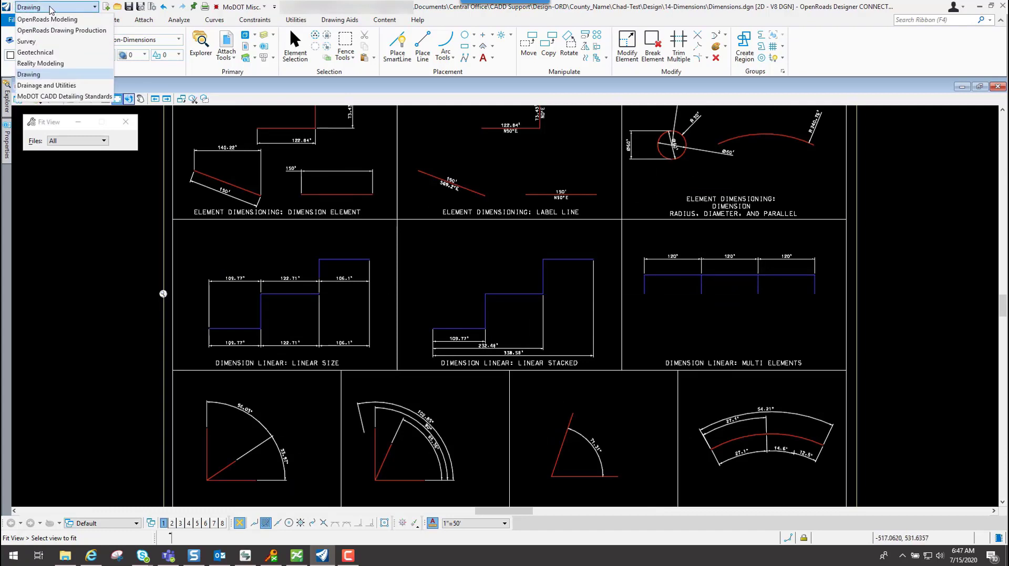
left_click(72, 97)
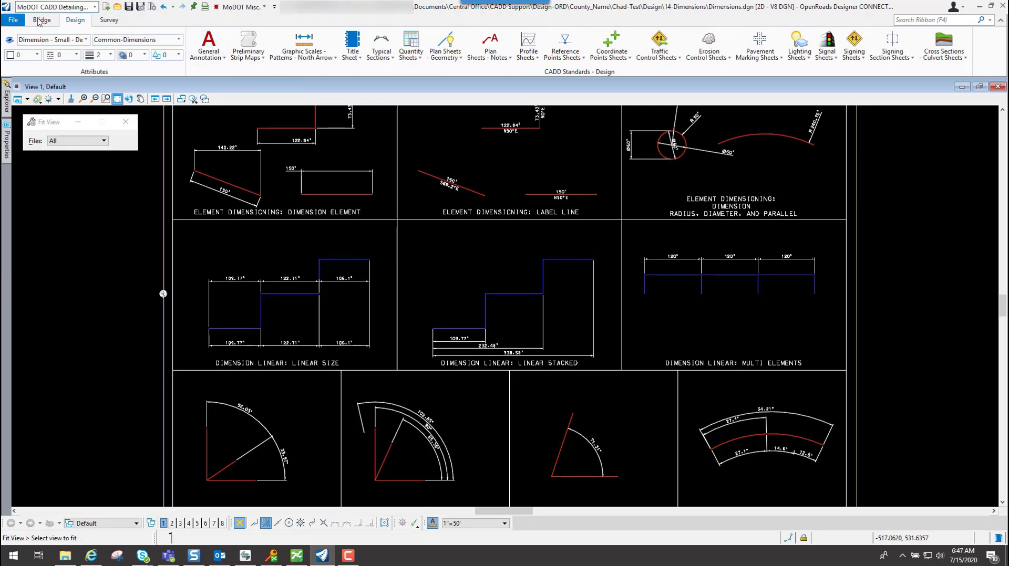
left_click(209, 52)
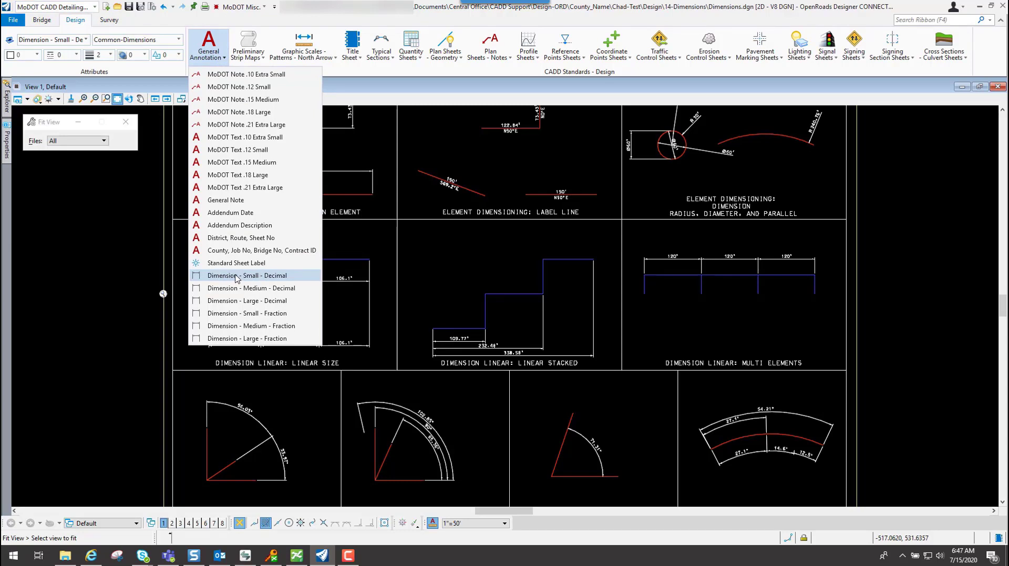
left_click(264, 277)
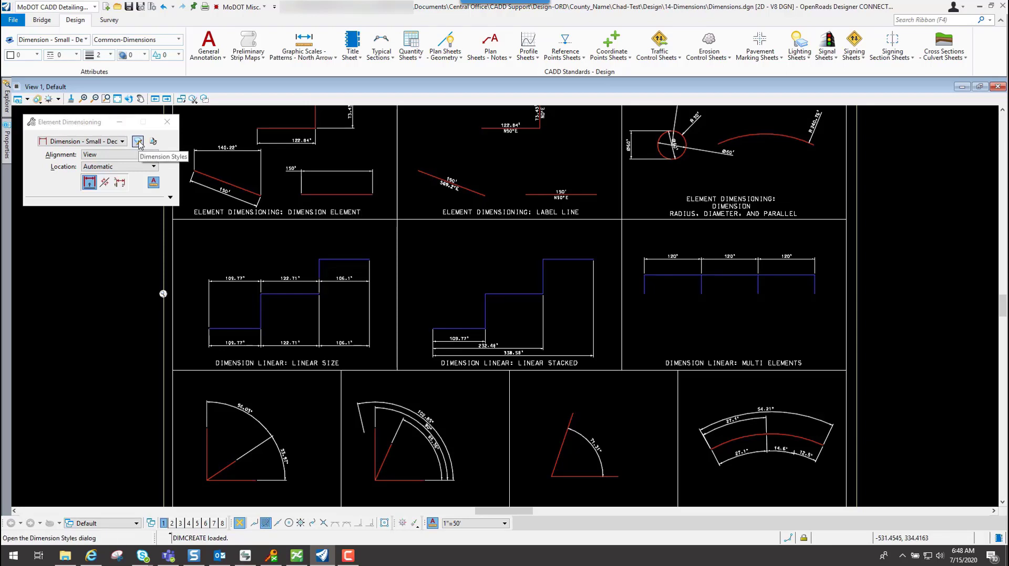
Return to the Drawing workflow and open the Dimension Styles dialog, moving it clear so the style list can be seen
left_click(56, 6)
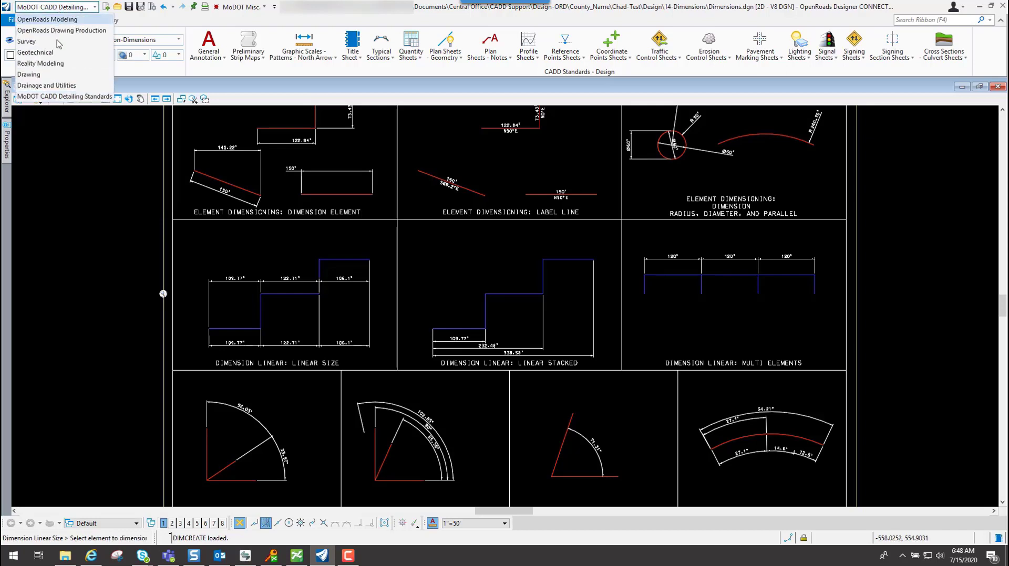
left_click(34, 76)
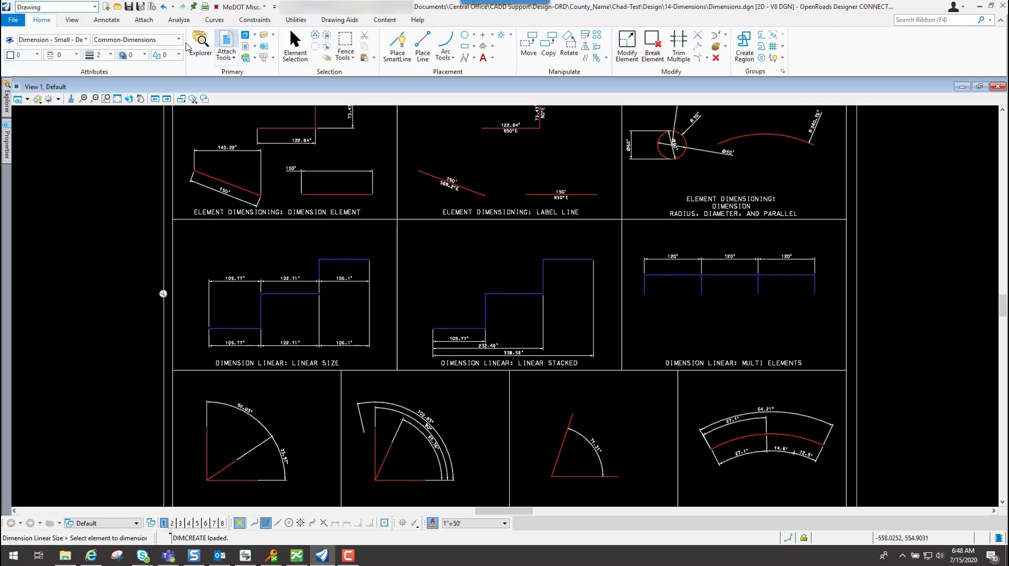
left_click(110, 20)
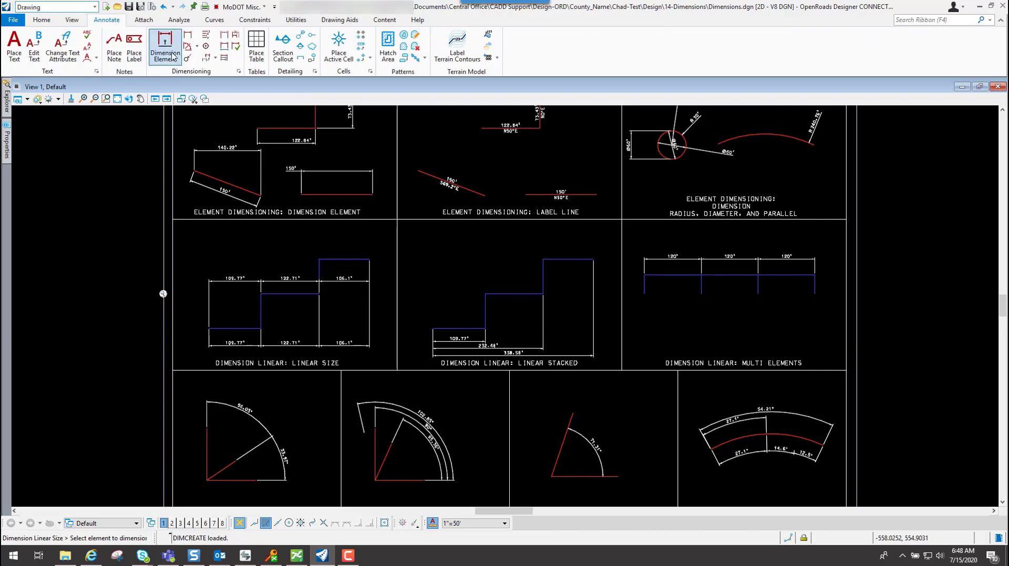
left_click(239, 72)
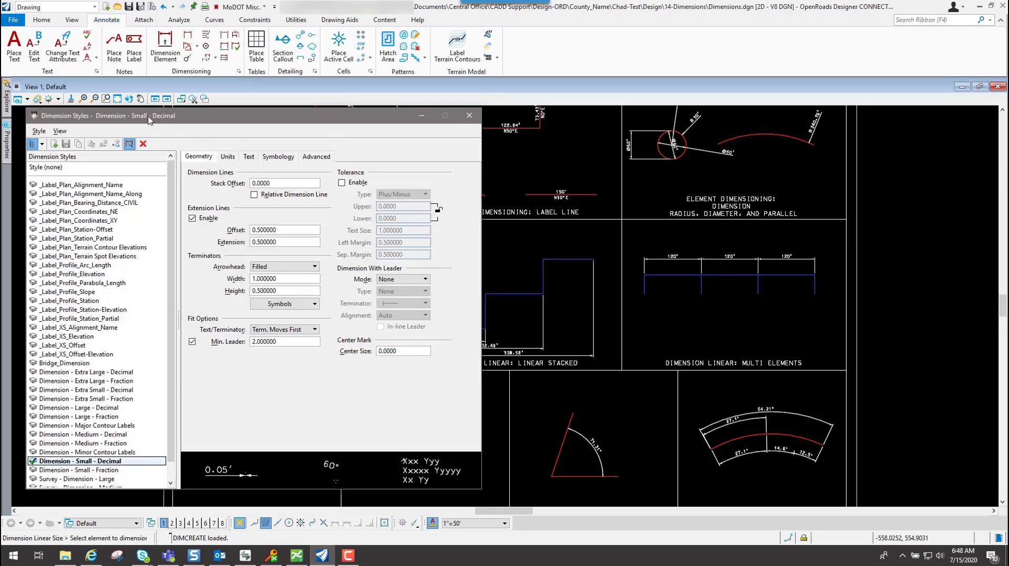
left_click_drag(148, 120, 144, 35)
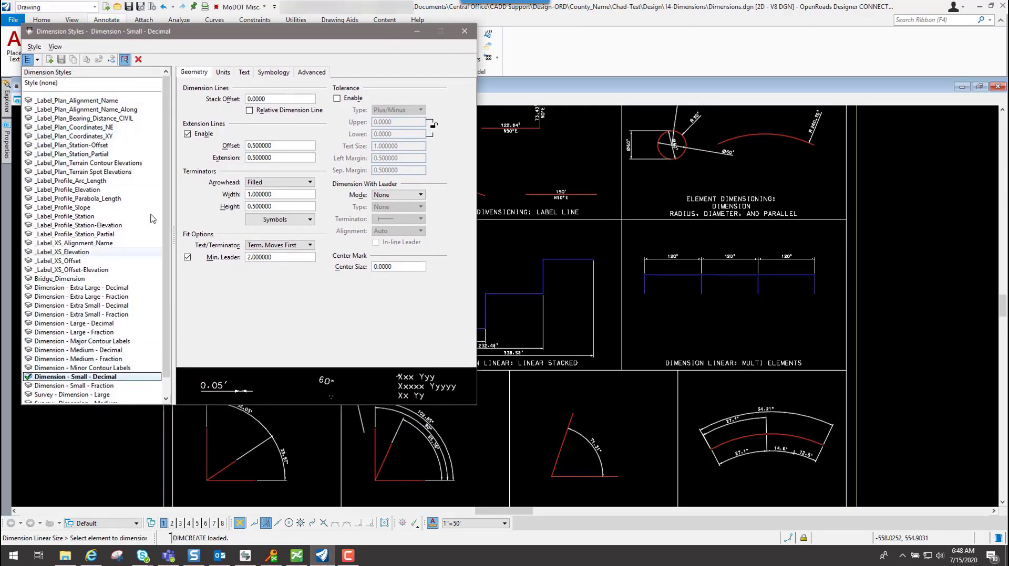
scroll(100, 331, "down", 1)
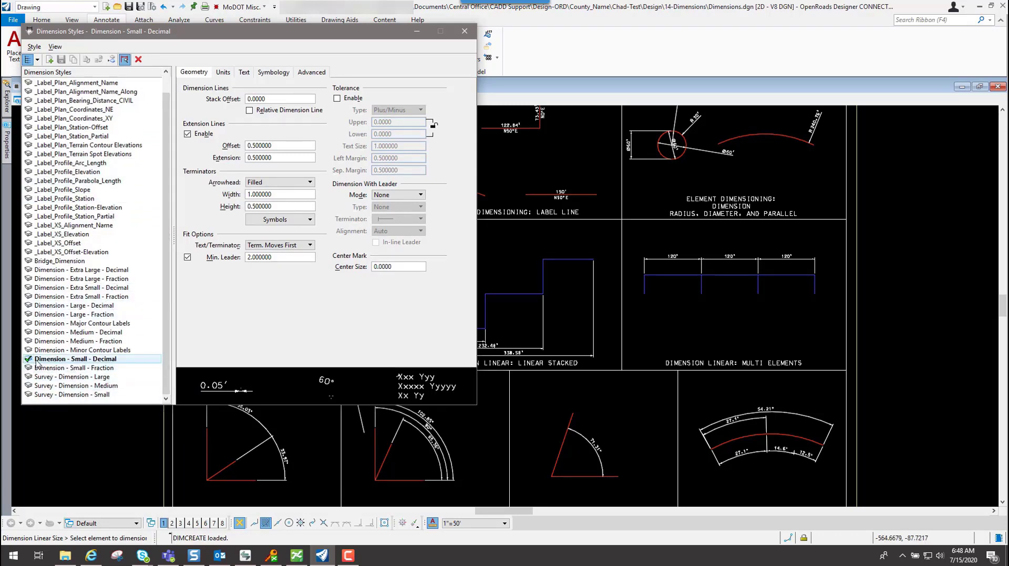
Review the Units, Text, Symbology, Advanced and Geometry settings of the Dimension - Small - Decimal style
mouse_move(55, 362)
left_click(223, 73)
left_click(232, 74)
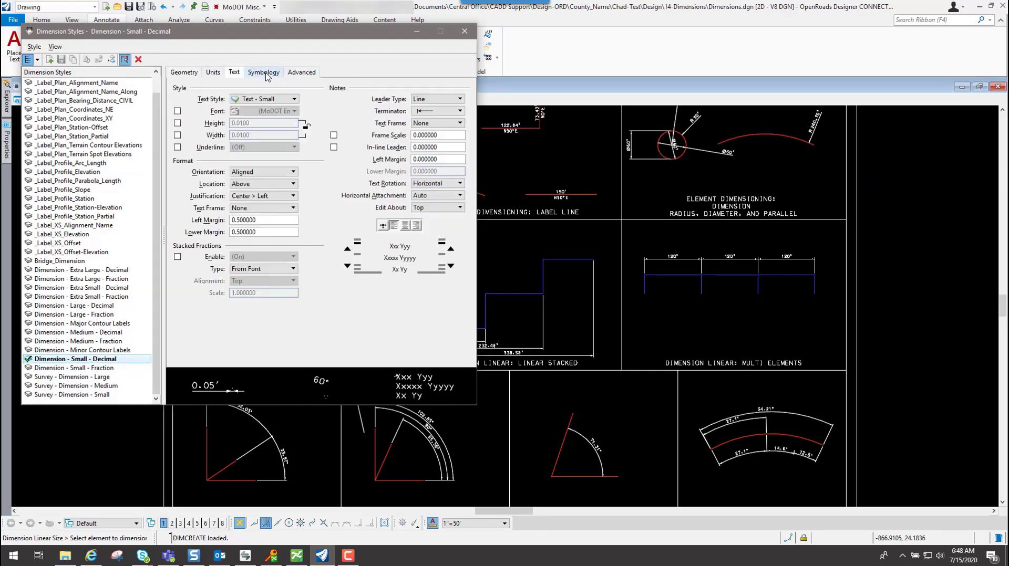
left_click(263, 73)
left_click(317, 75)
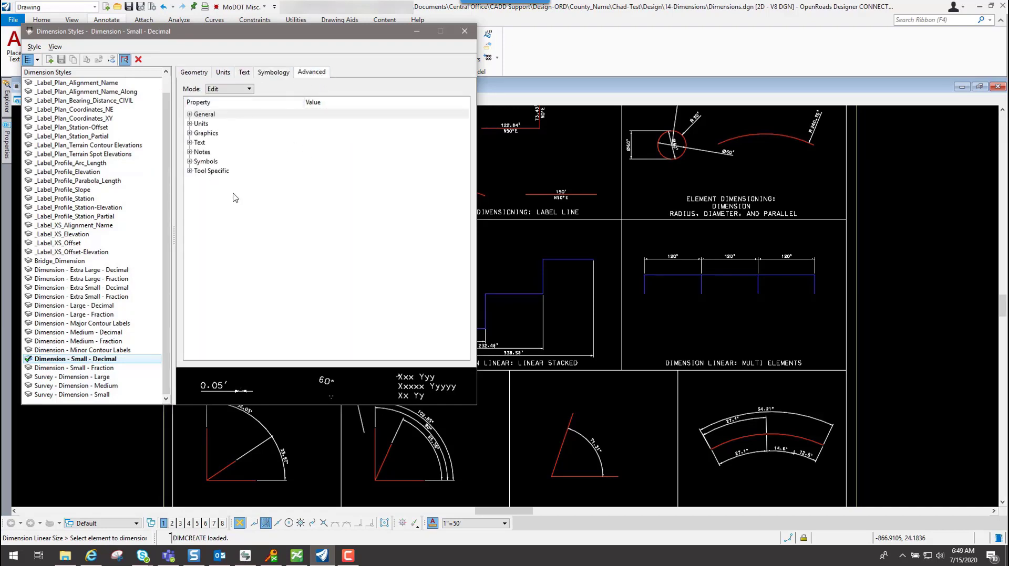
left_click(194, 73)
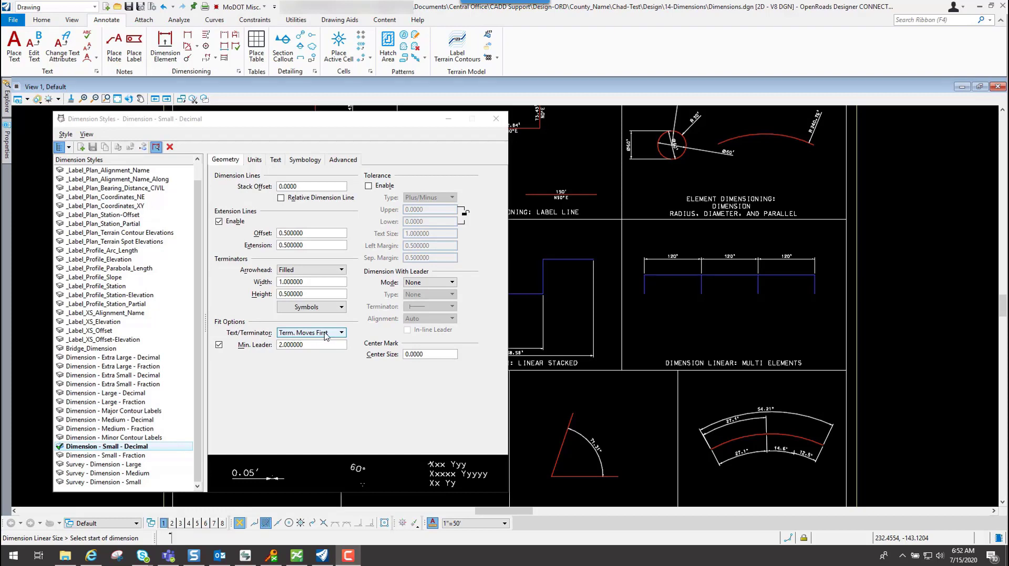
Set the style's Text/Terminator fit option to Term. Inside and start a Linear Size dimension at the lower end of the first Multi Elements leg
left_click(341, 334)
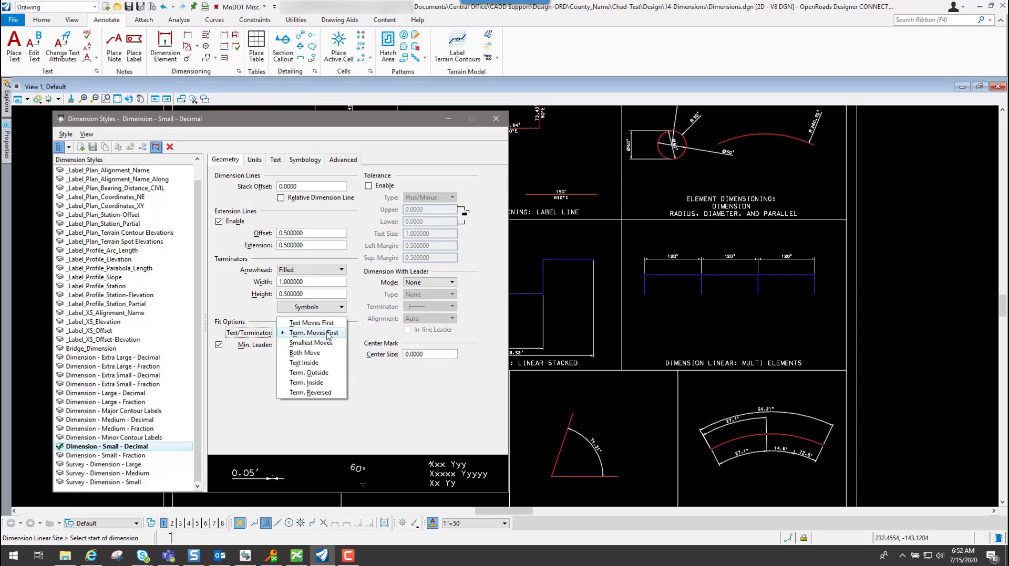
left_click(317, 383)
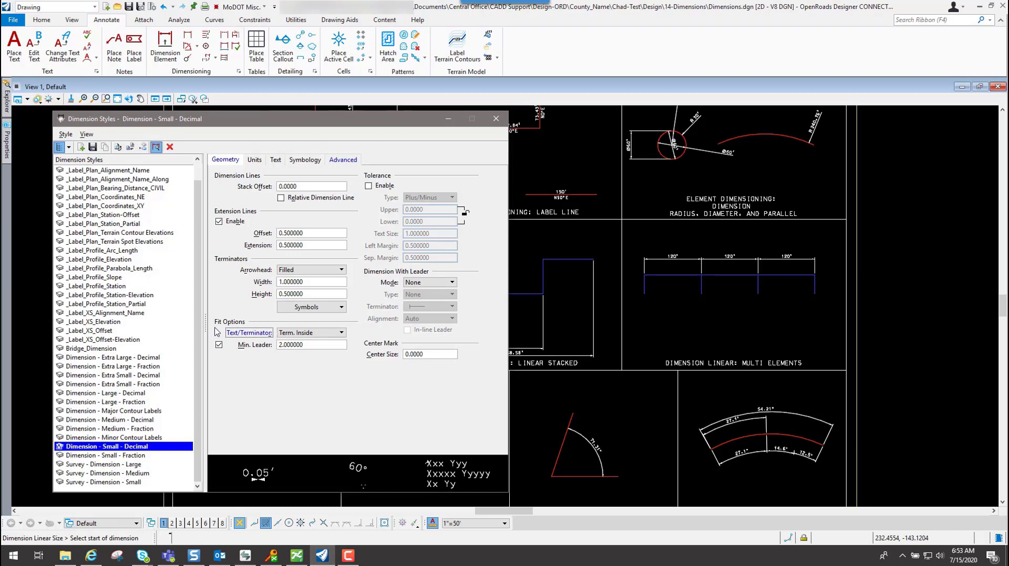
left_click(187, 37)
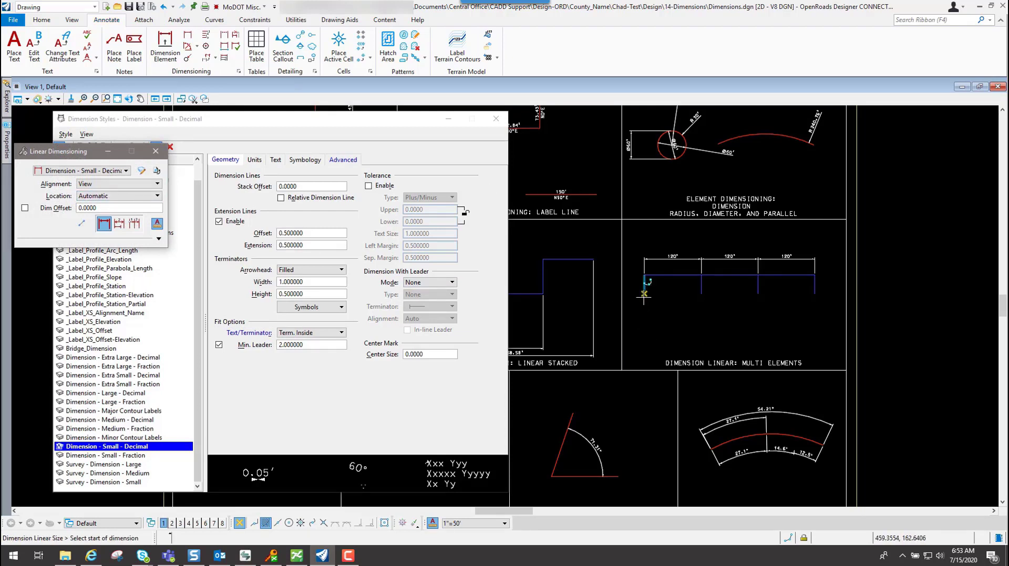
left_click(651, 310)
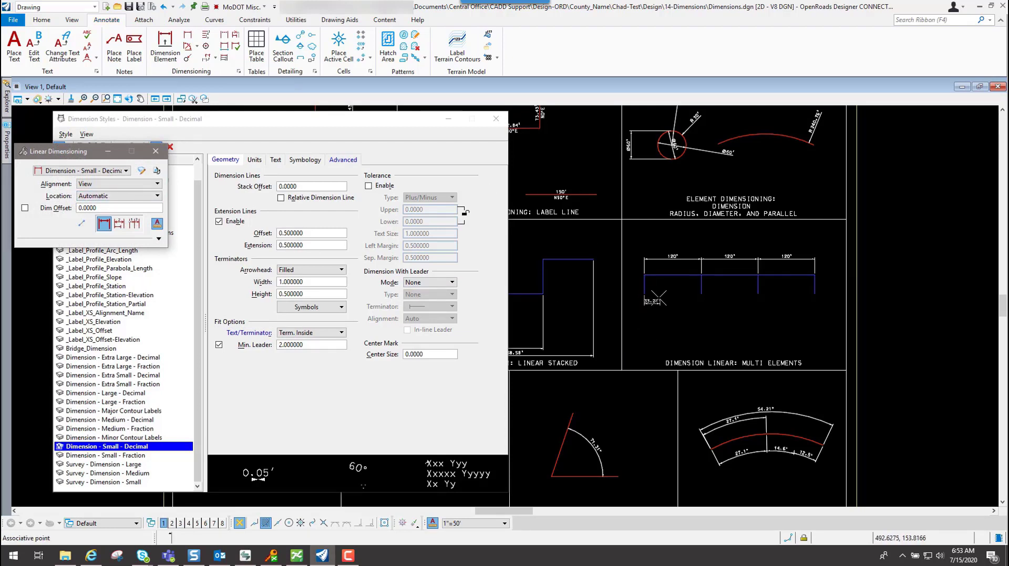
scroll(649, 297, "up", 5)
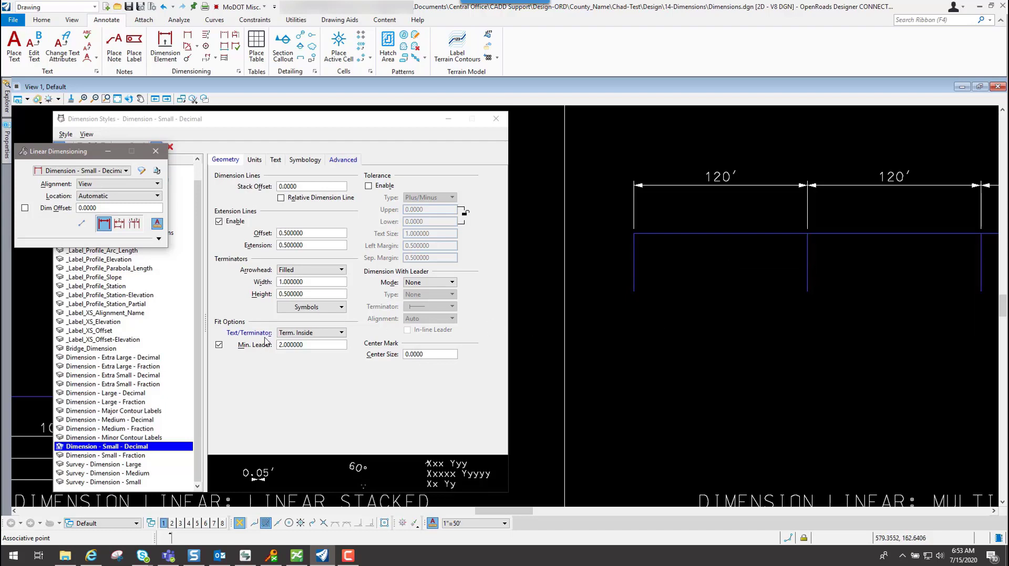
Set the Text/Terminator fit option to Term. Moves First and preview the short linear dimension with it
left_click(304, 335)
left_click(304, 335)
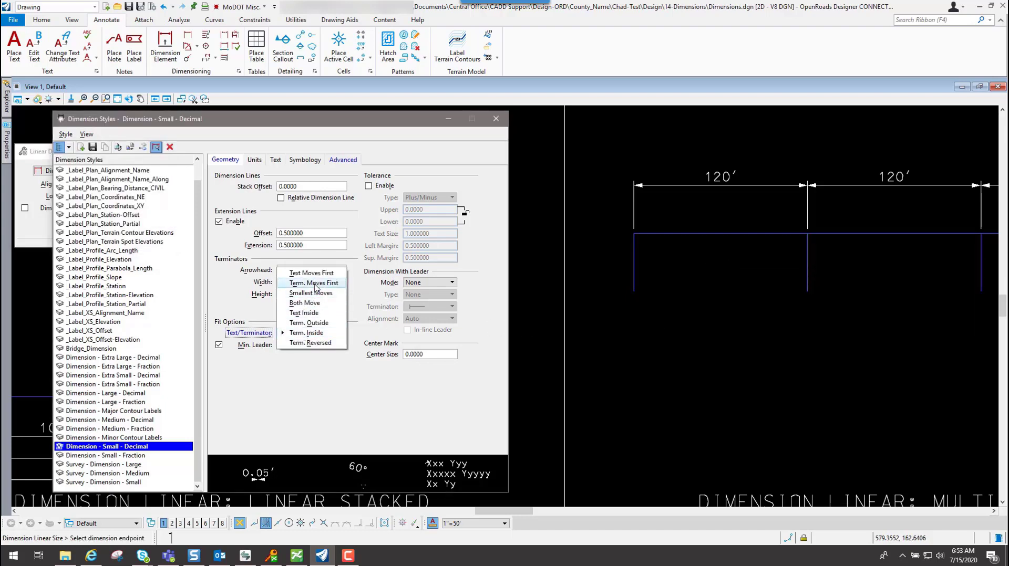
left_click(315, 288)
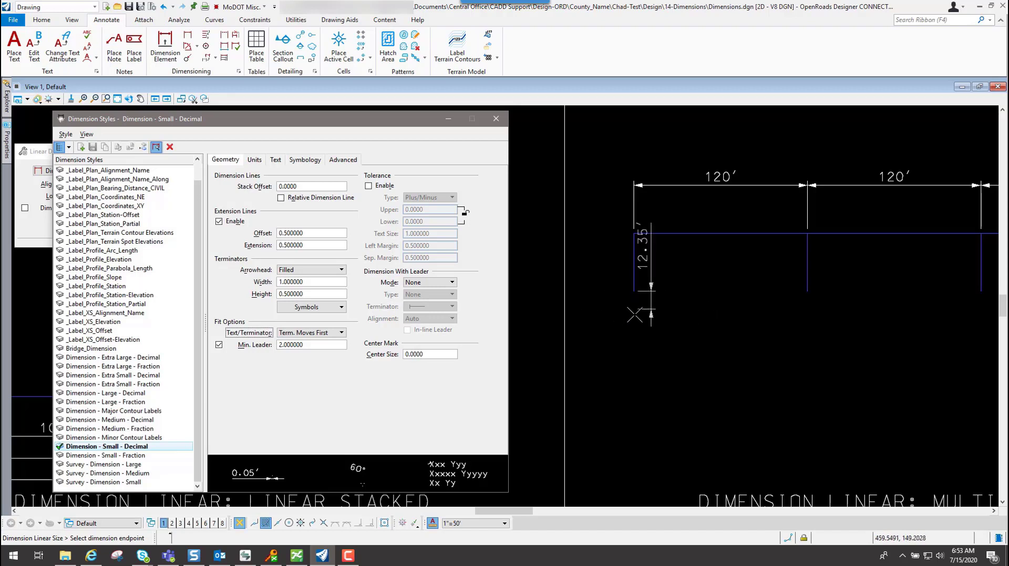
Set the Text/Terminator fit option to Term. Inside and place a horizontal dimension about 38' long below the first Multi Elements leg
left_click(337, 333)
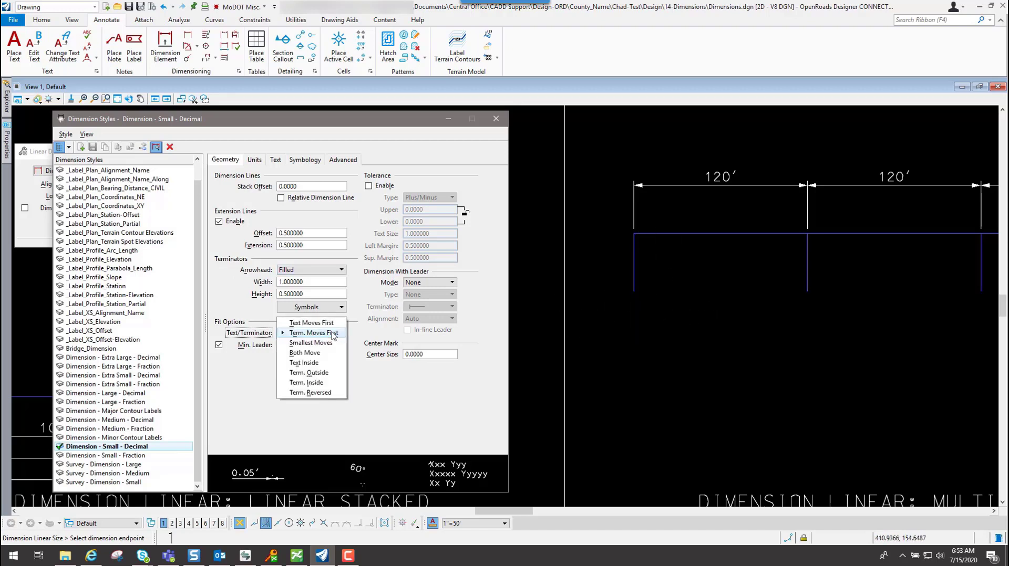
left_click(321, 383)
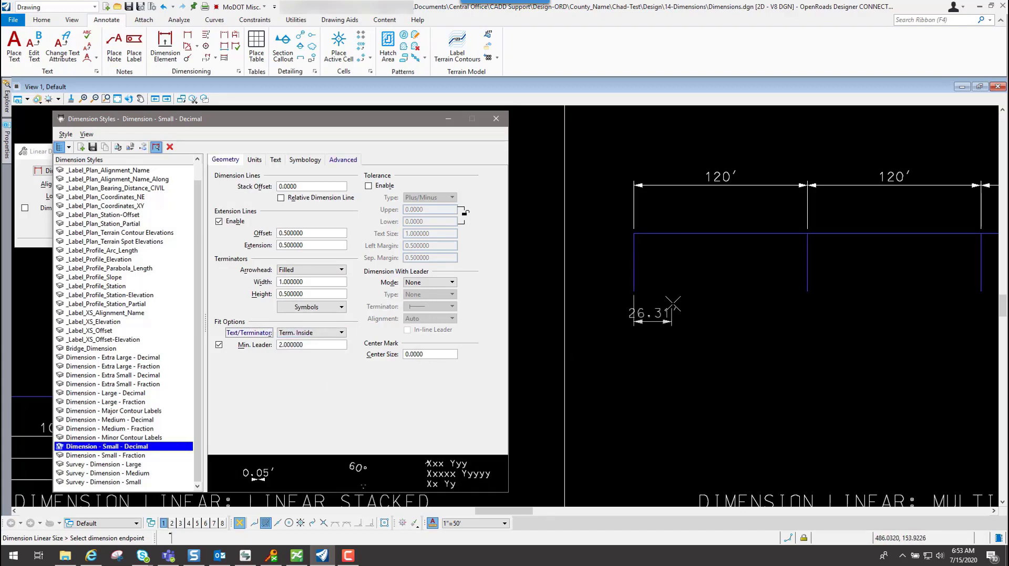
left_click(688, 303)
right_click(689, 303)
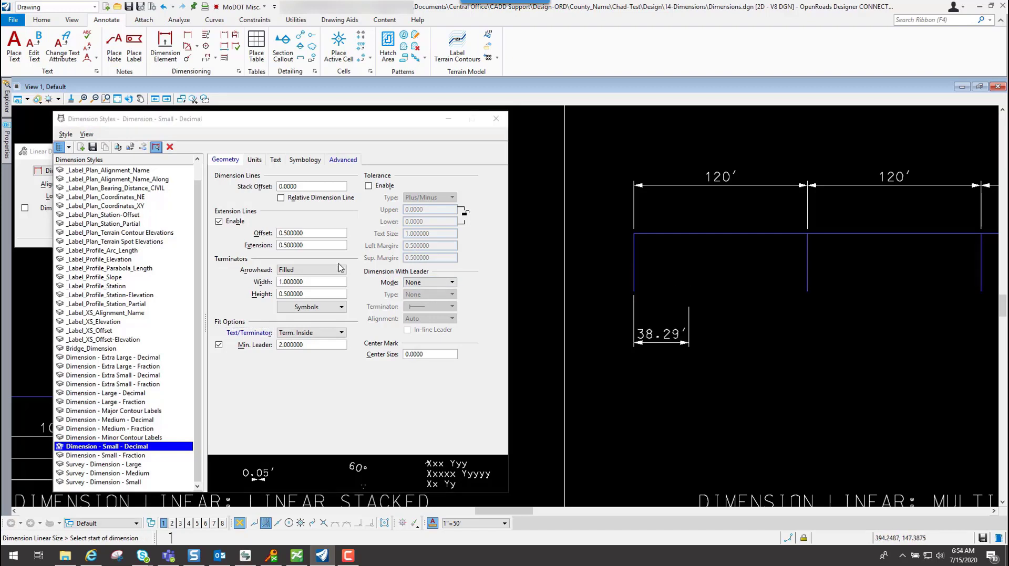
Set the Text/Terminator fit option to Term. Moves First and enable Show Secondary Units in the Dimension - Small - Decimal style
left_click(307, 333)
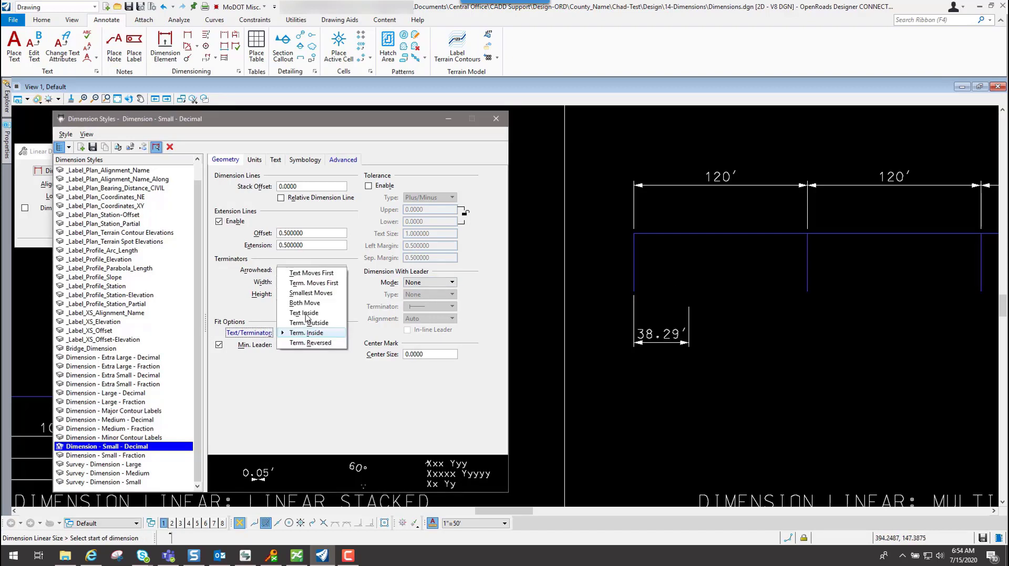
left_click(321, 284)
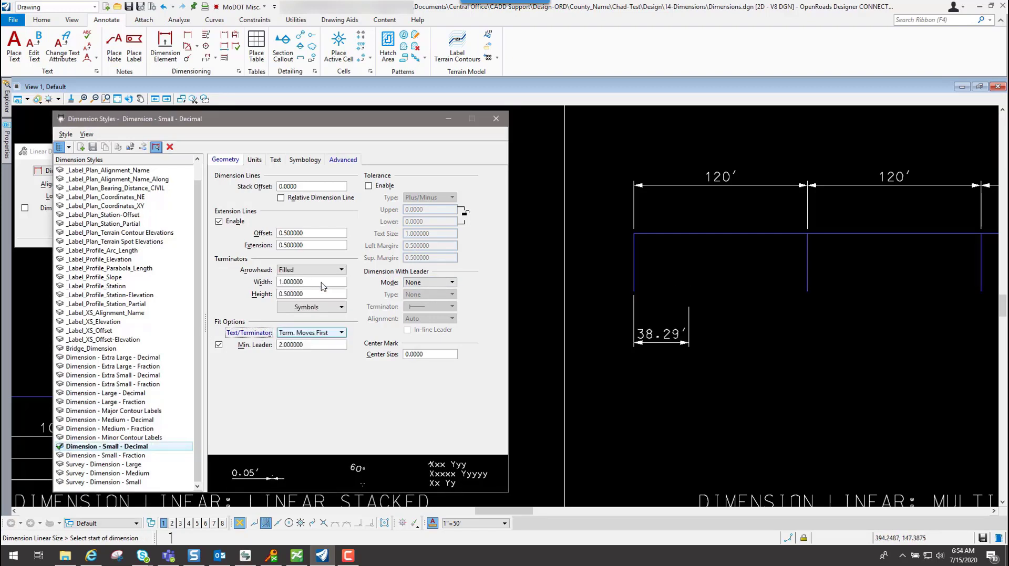
left_click(254, 161)
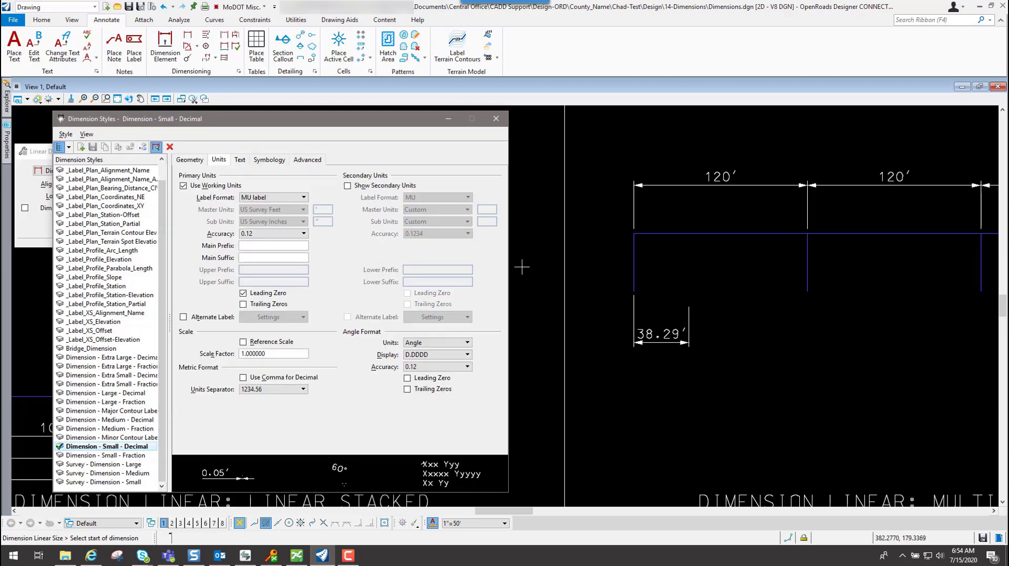
left_click(347, 186)
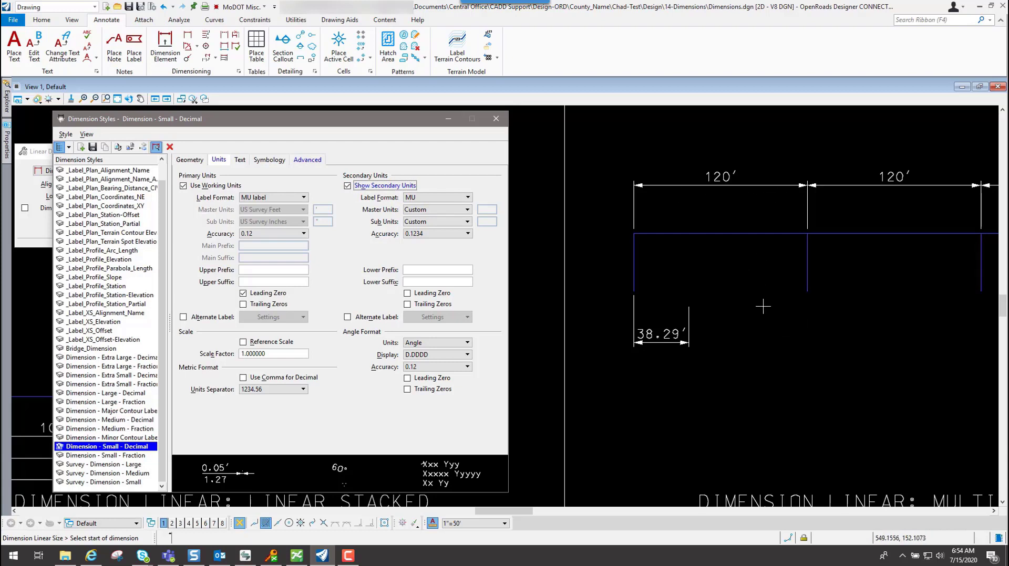
Undo the last linear dimension and place a two-segment Linear Size dimension below the first two Multi Elements spans
left_click(164, 7)
left_click(164, 7)
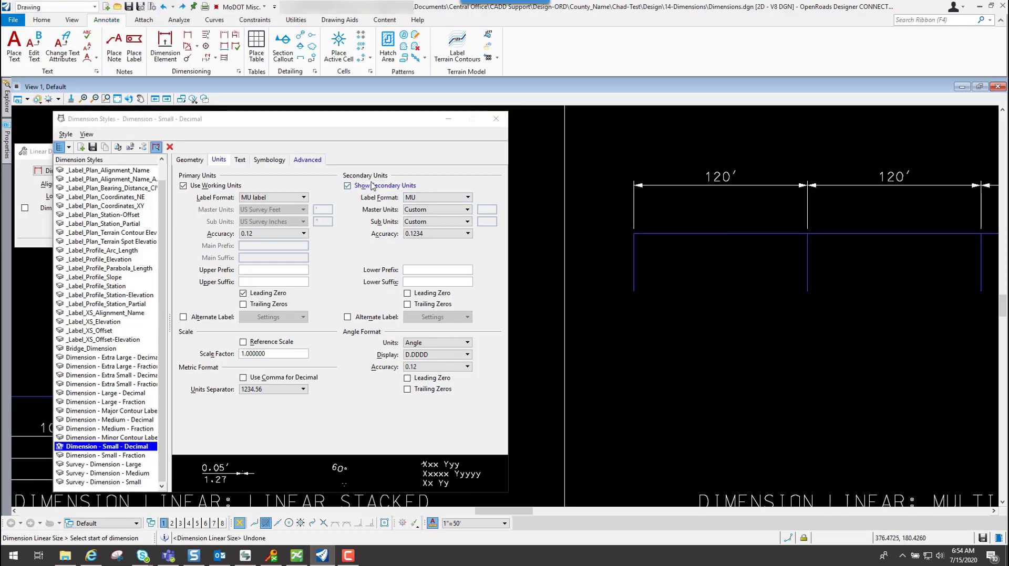
left_click(633, 291)
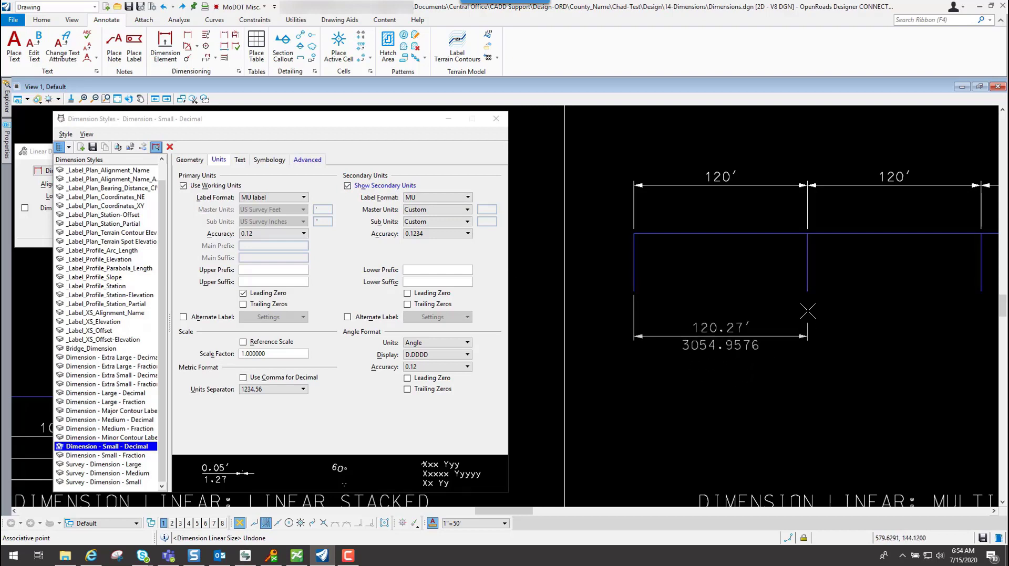
left_click(806, 290)
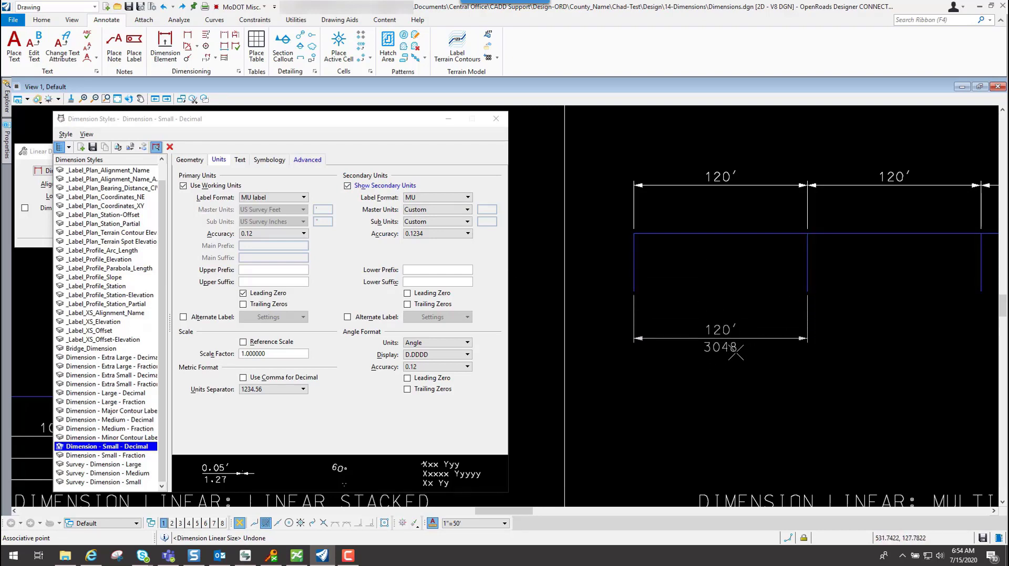
left_click(745, 337)
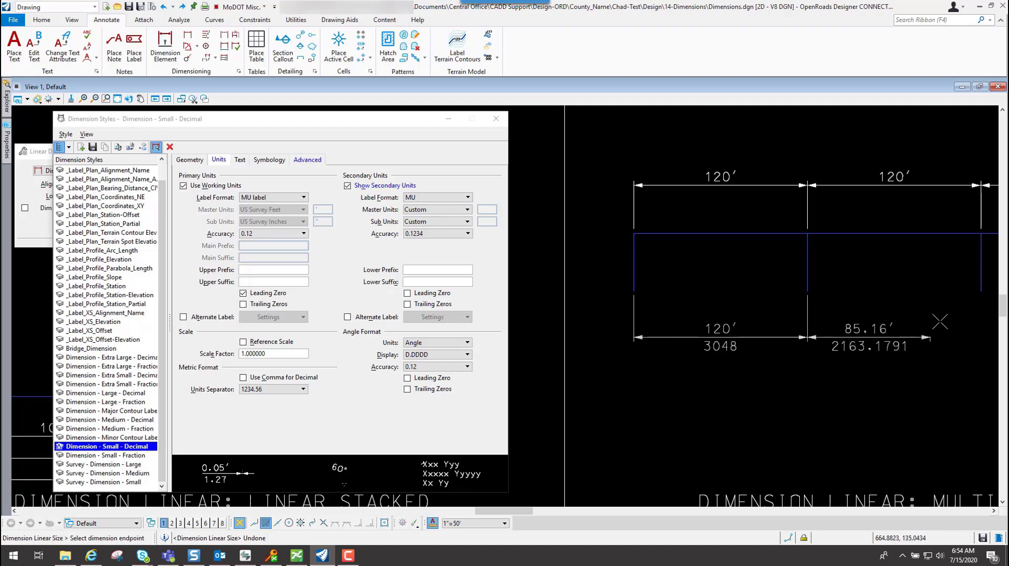
left_click(981, 291)
right_click(889, 305)
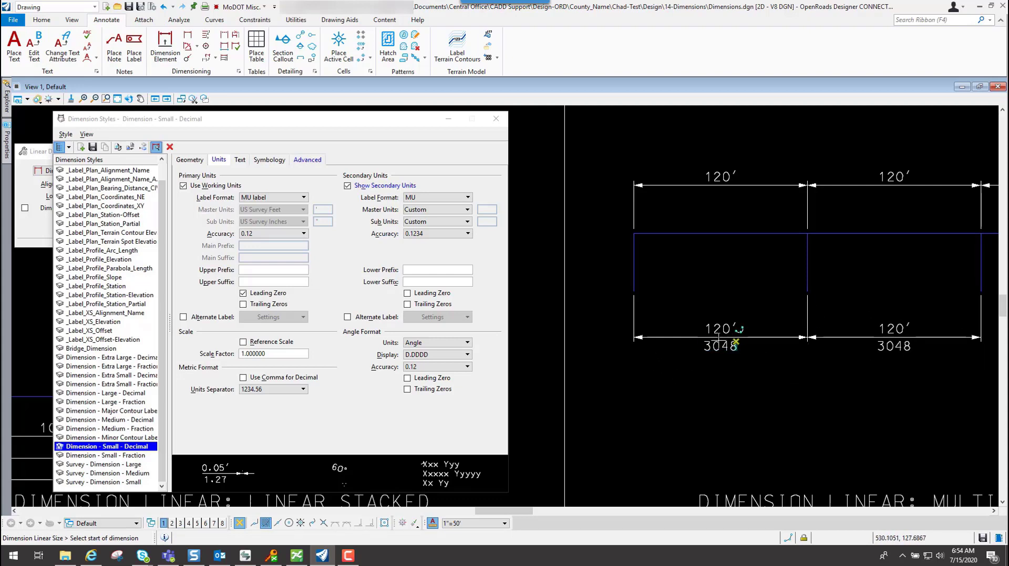
Change the lower dimension text of the first Multi Elements span to "2 CHNL @ 20'"
left_click(40, 47)
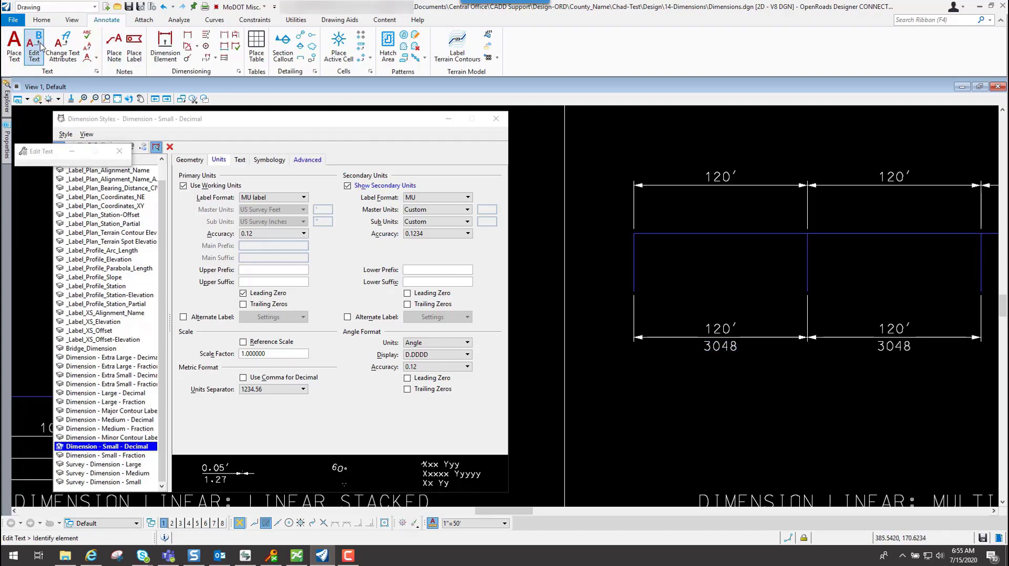
left_click(722, 347)
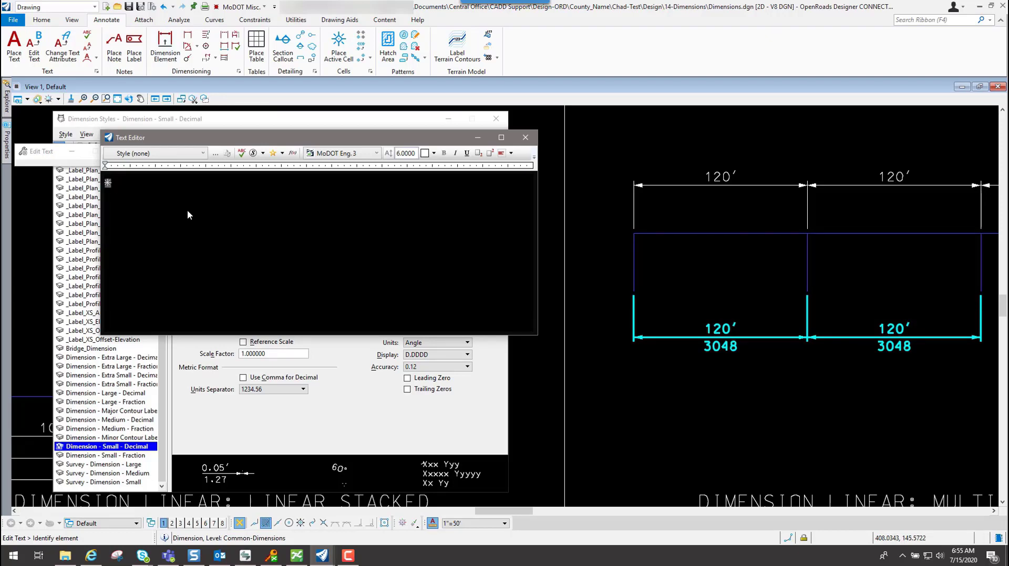
type("2 CHNL @ 20'")
left_click(782, 376)
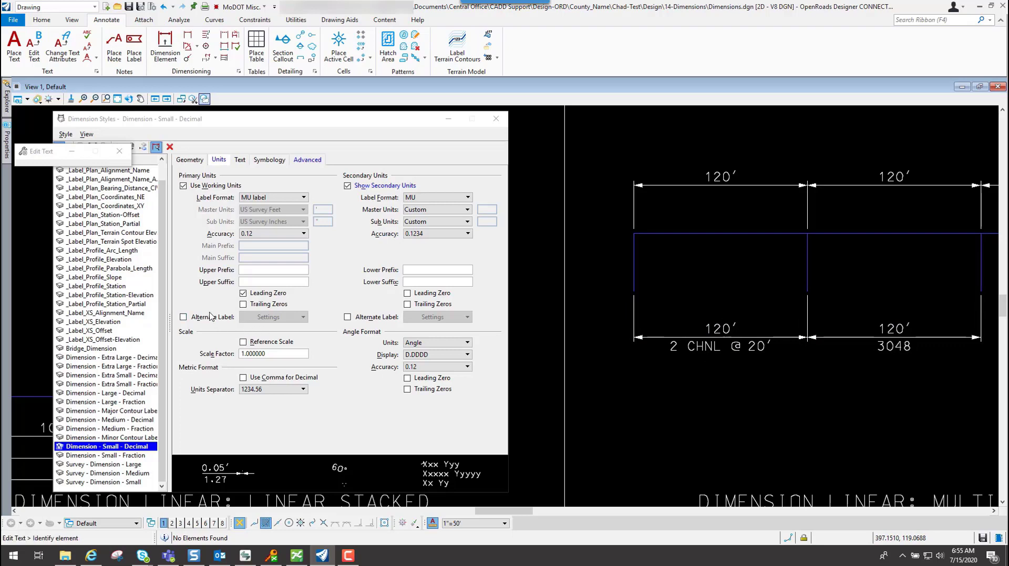
Use Modify Element to shift the two-segment dimension slightly farther below the Multi Elements figure
left_click(43, 21)
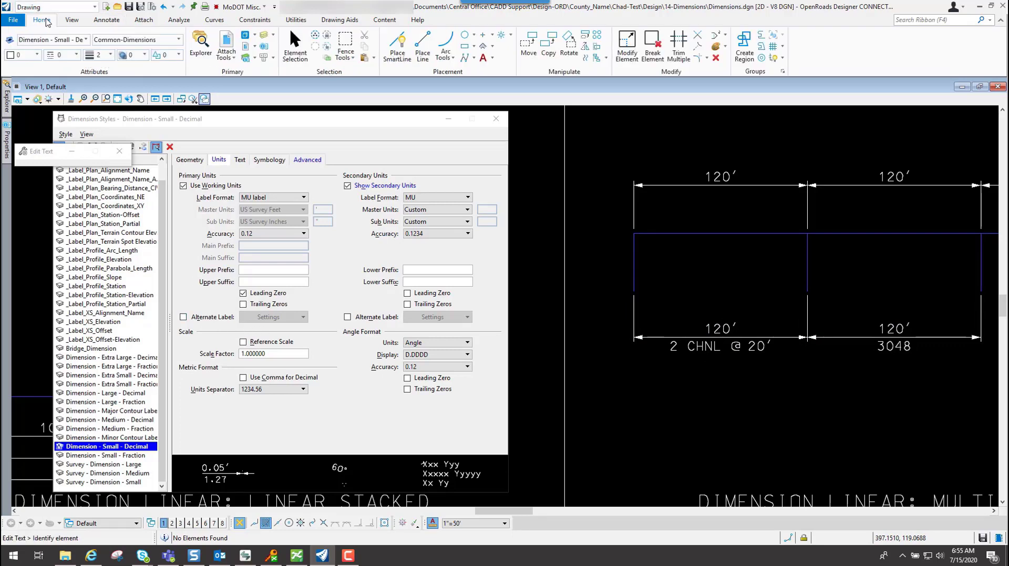
left_click(627, 47)
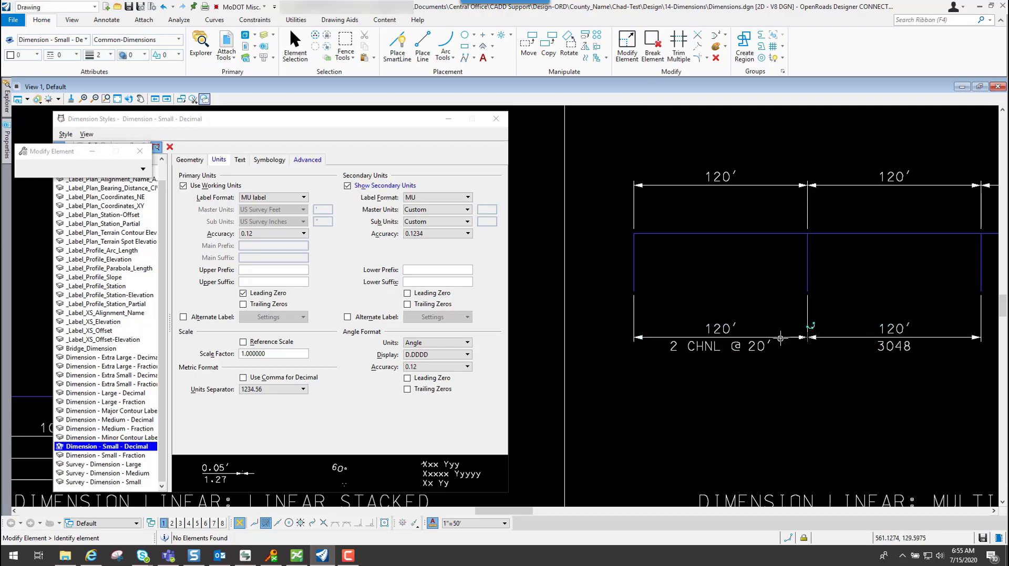
left_click(780, 351)
left_click(780, 401)
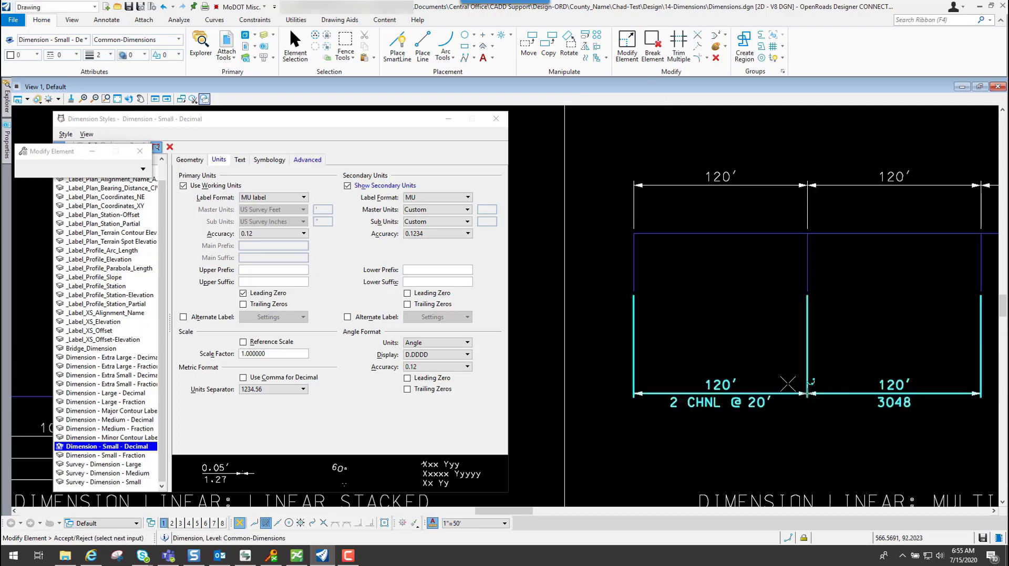
Disable Show Secondary Units in the Dimension - Small - Decimal style
scroll(644, 339, "down", 6)
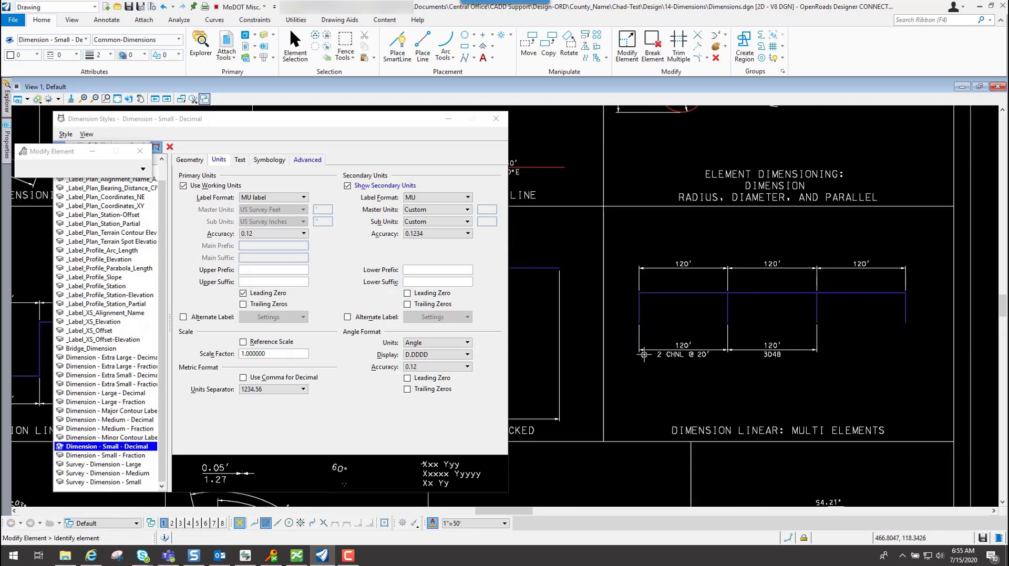
scroll(742, 460, "up", 4)
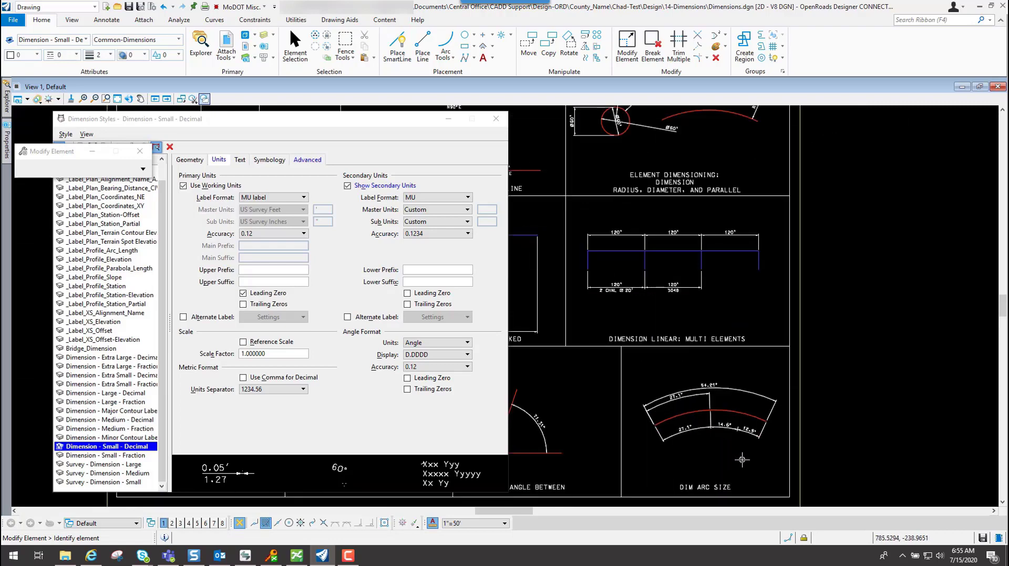
scroll(742, 460, "up", 1)
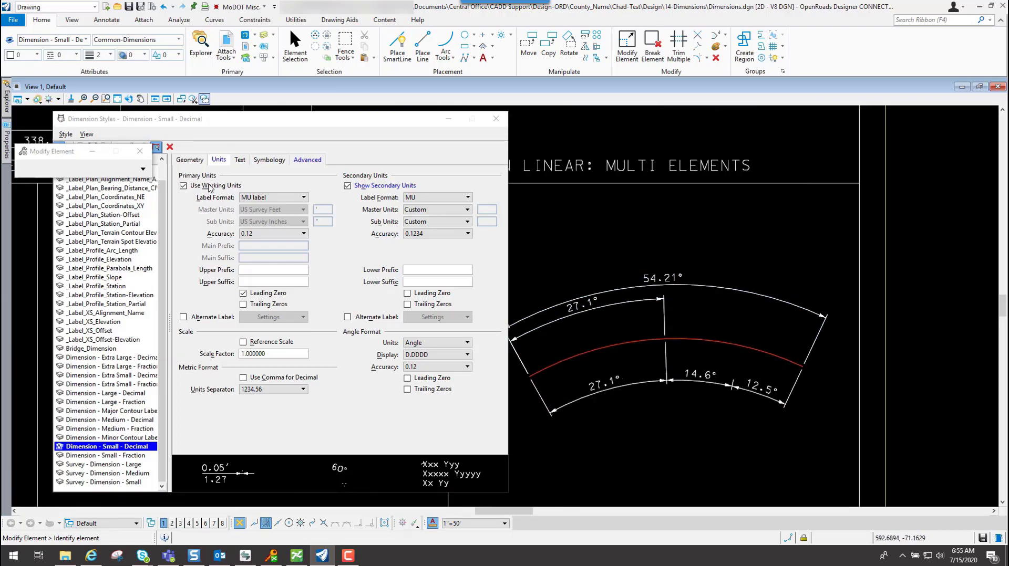
left_click(349, 187)
left_click(347, 186)
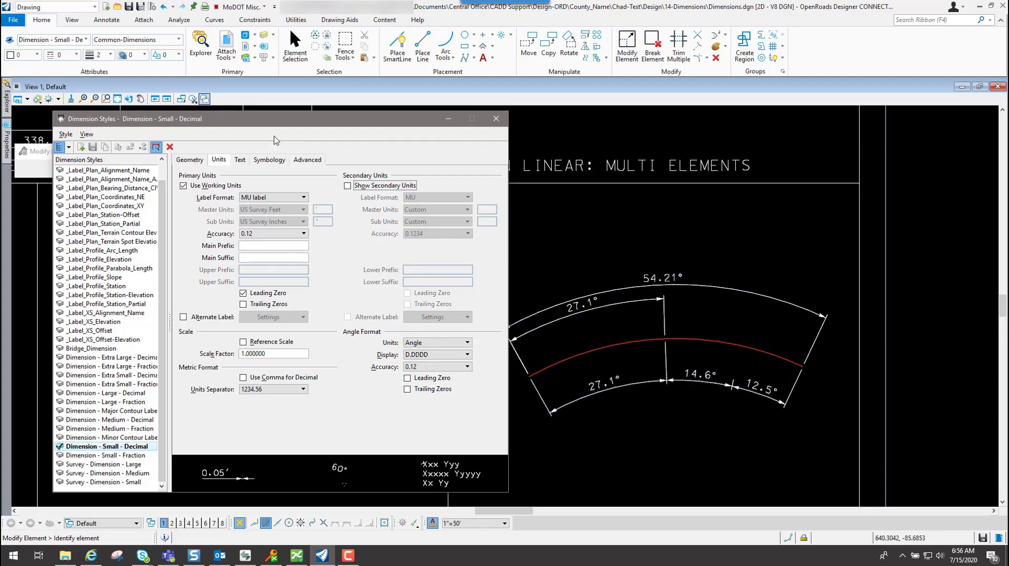
left_click_drag(296, 122, 273, 126)
Choose the Arc Size angular dimension and preview it from the starting end of the Dim Arc Size arc
left_click(107, 19)
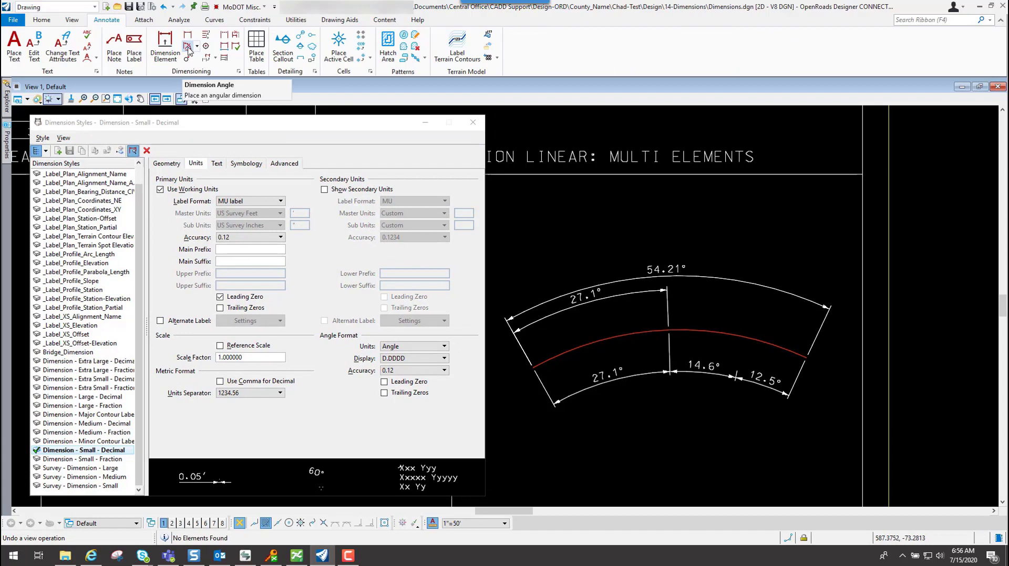
left_click(189, 50)
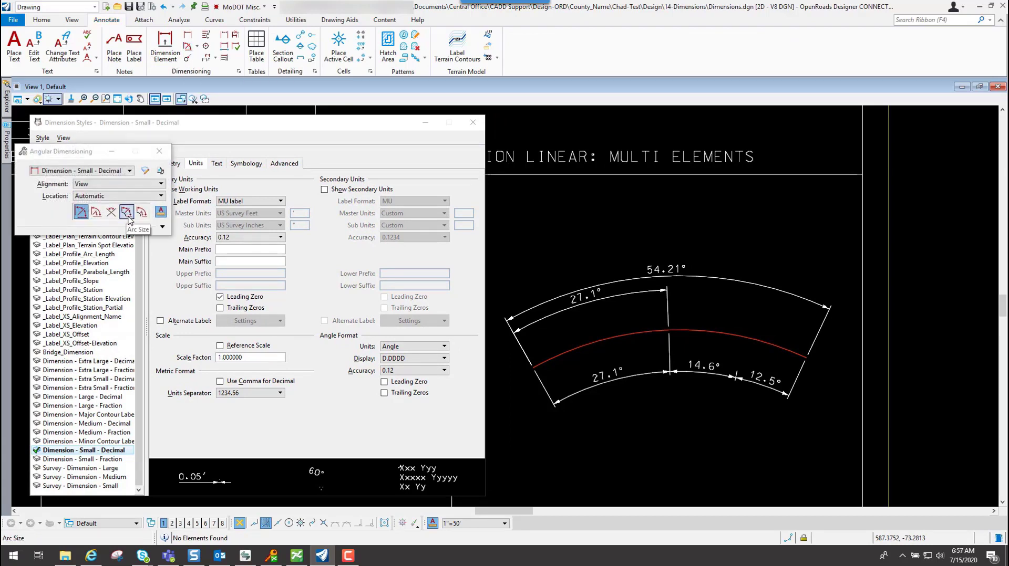
left_click(127, 213)
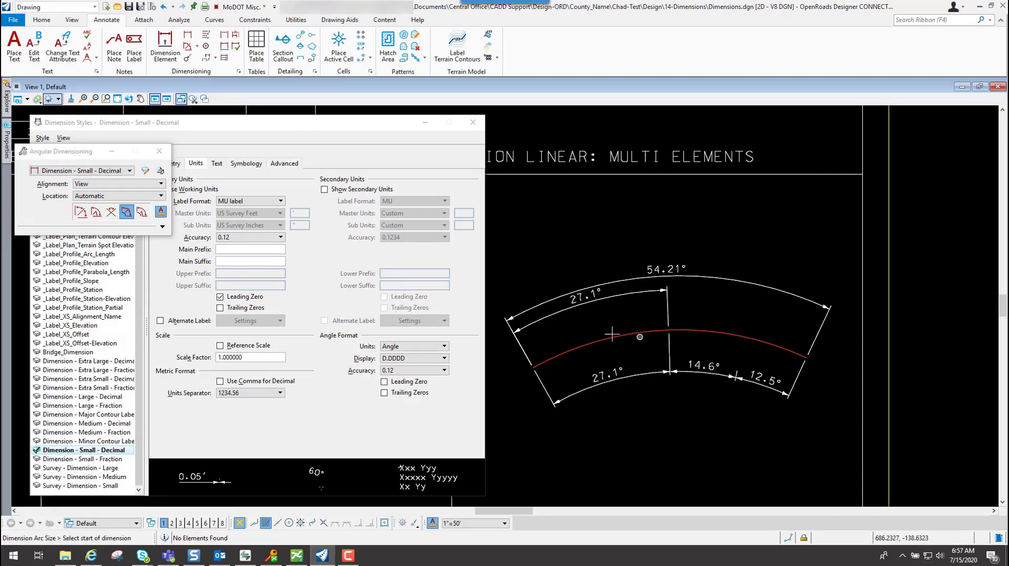
left_click(533, 368)
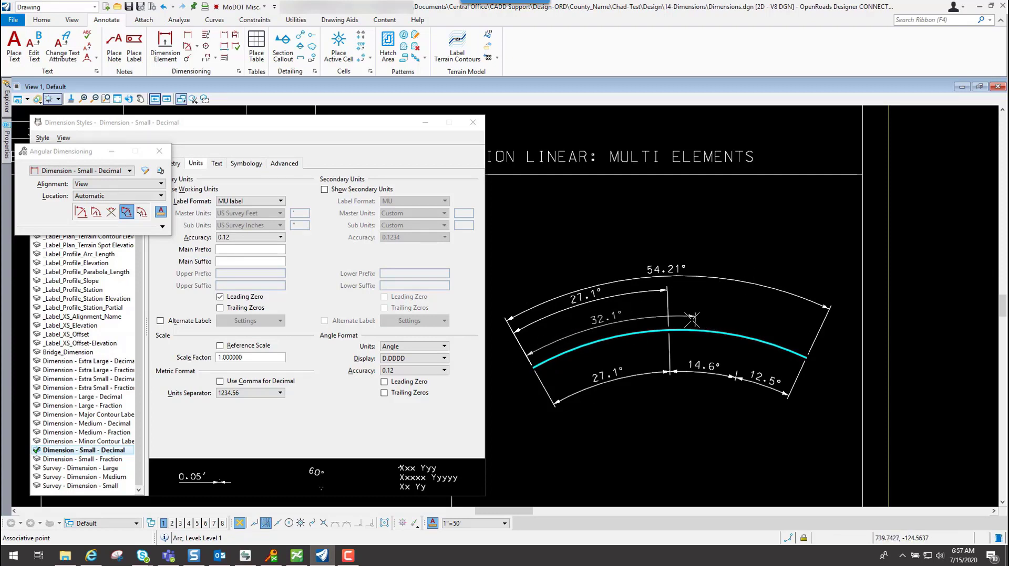
right_click(577, 248)
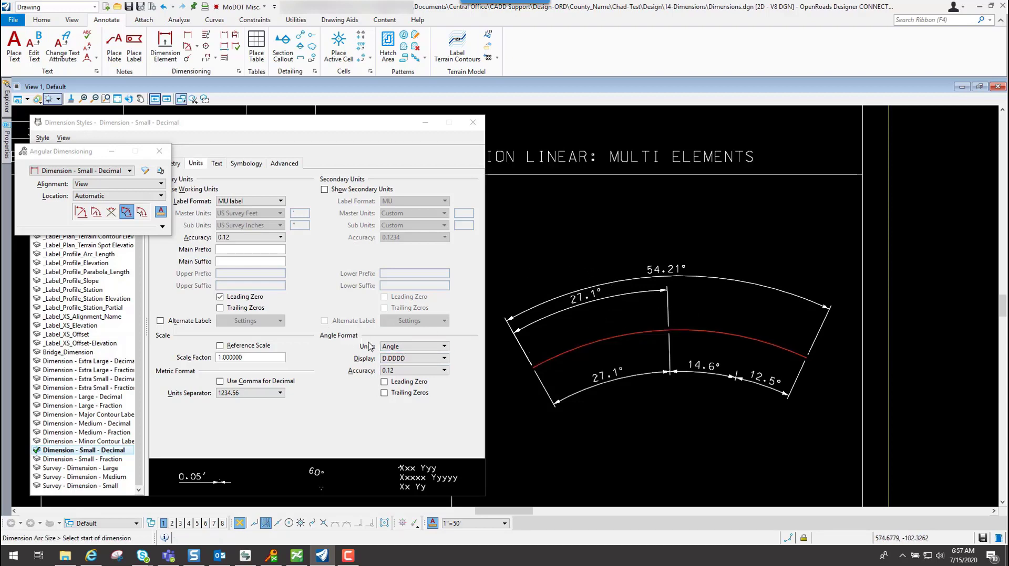
Set the Angle Format units to Length and place a two-segment Arc Size dimension above the arc, split at its midpoint
left_click(414, 346)
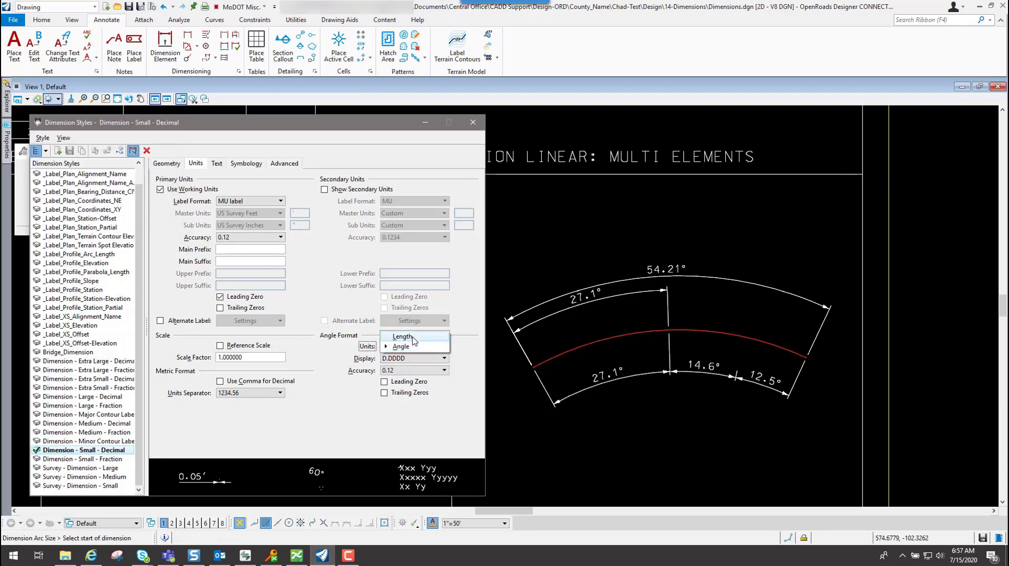
left_click(412, 338)
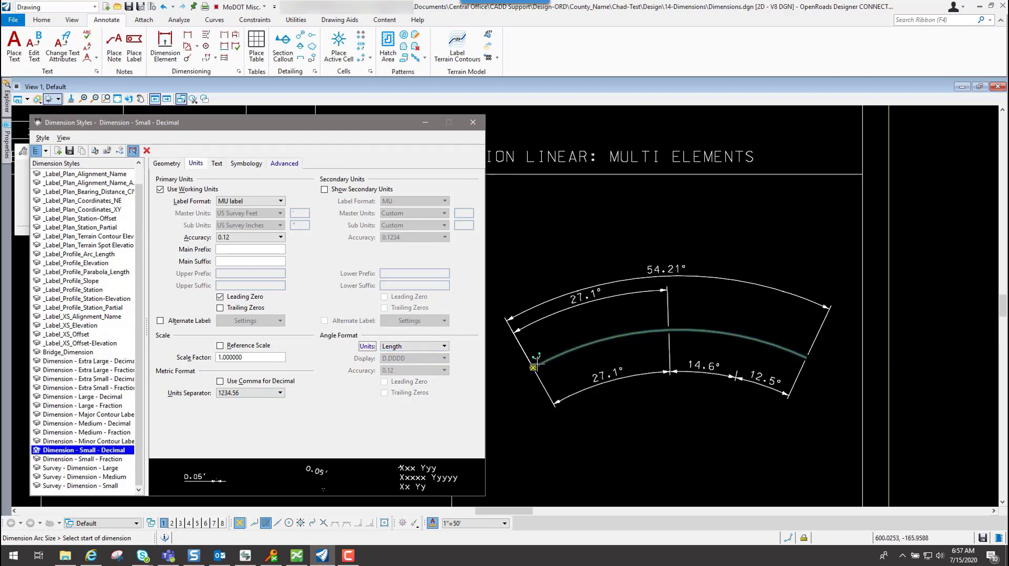
left_click(533, 367)
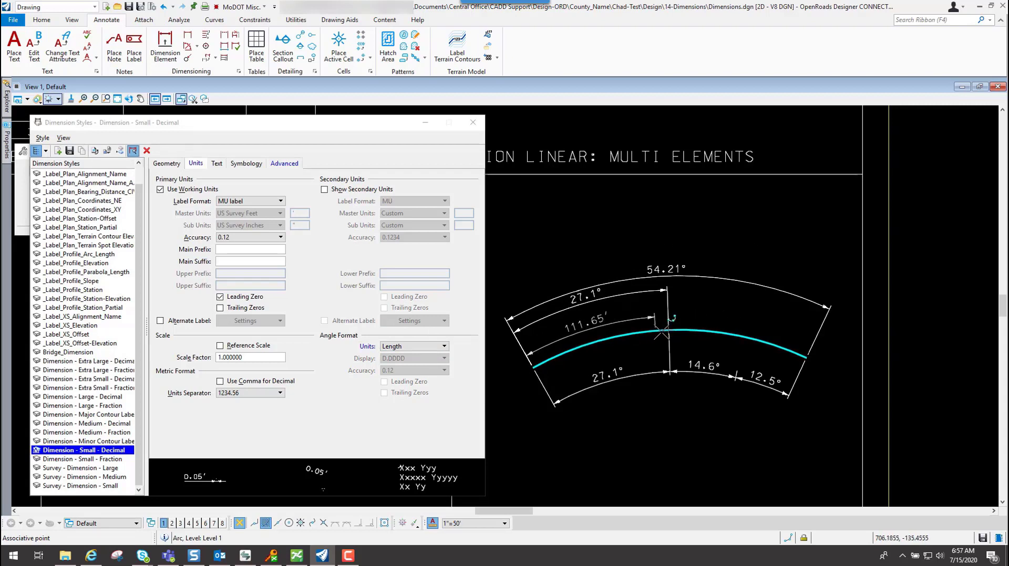
left_click(665, 213)
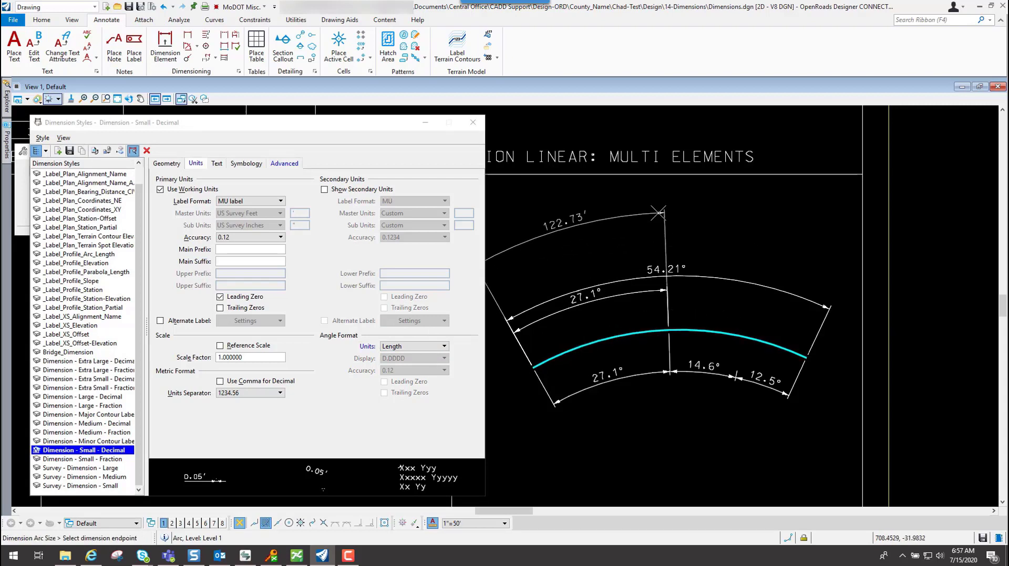
left_click(804, 358)
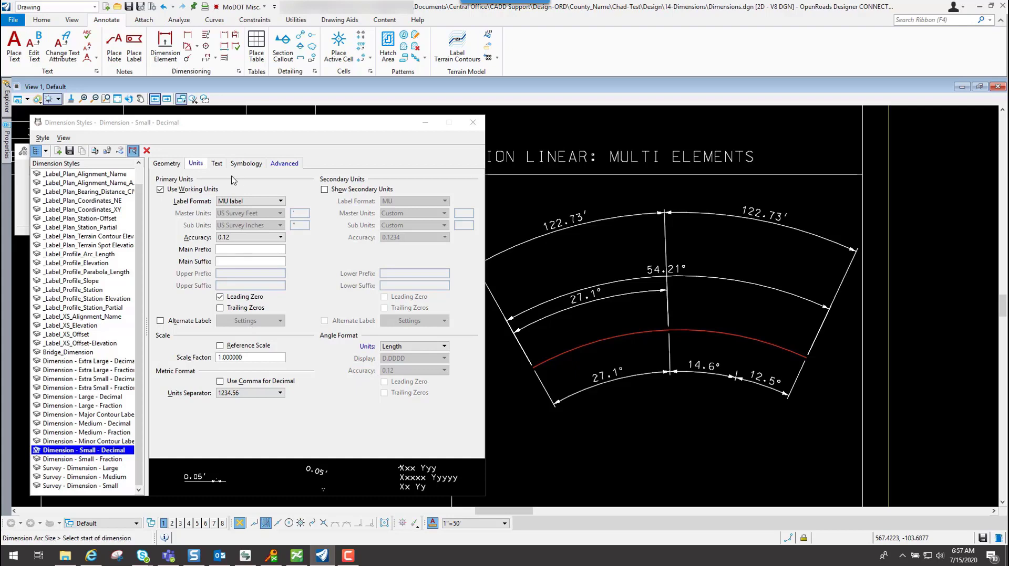
Review the style's text and geometry settings, enable Show Secondary Units, and close Dimension Styles
left_click(216, 163)
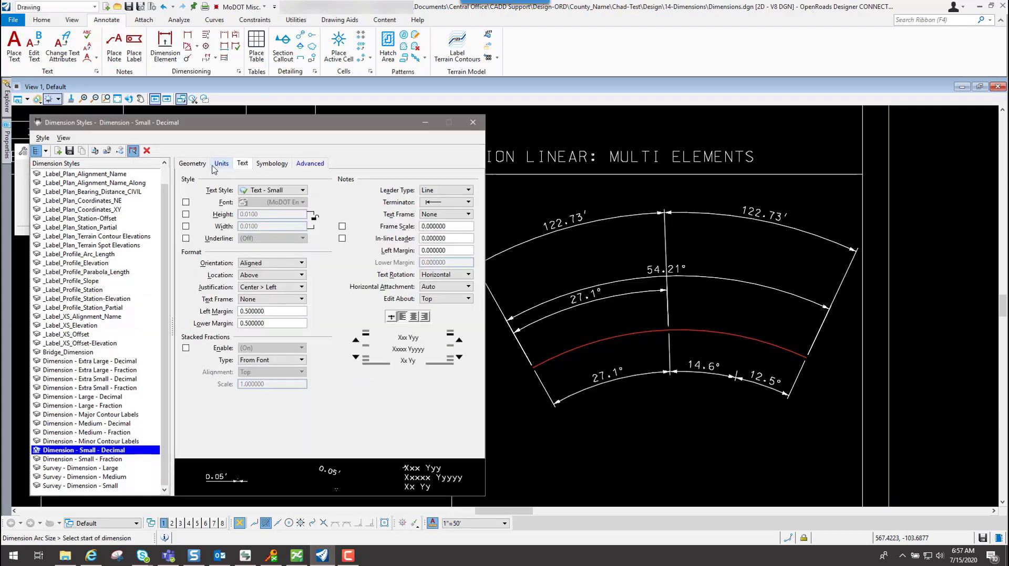
left_click(195, 165)
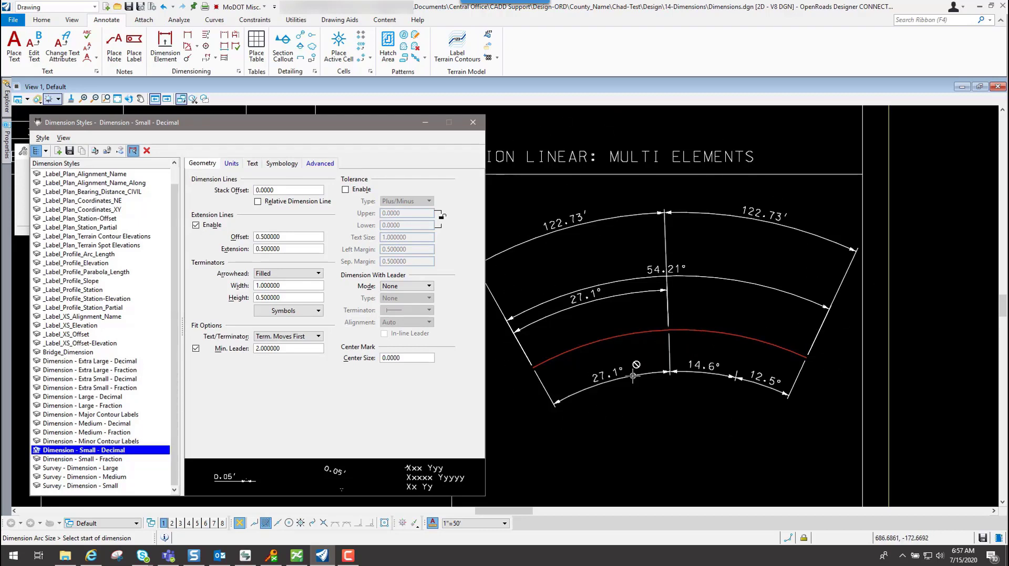
left_click(231, 164)
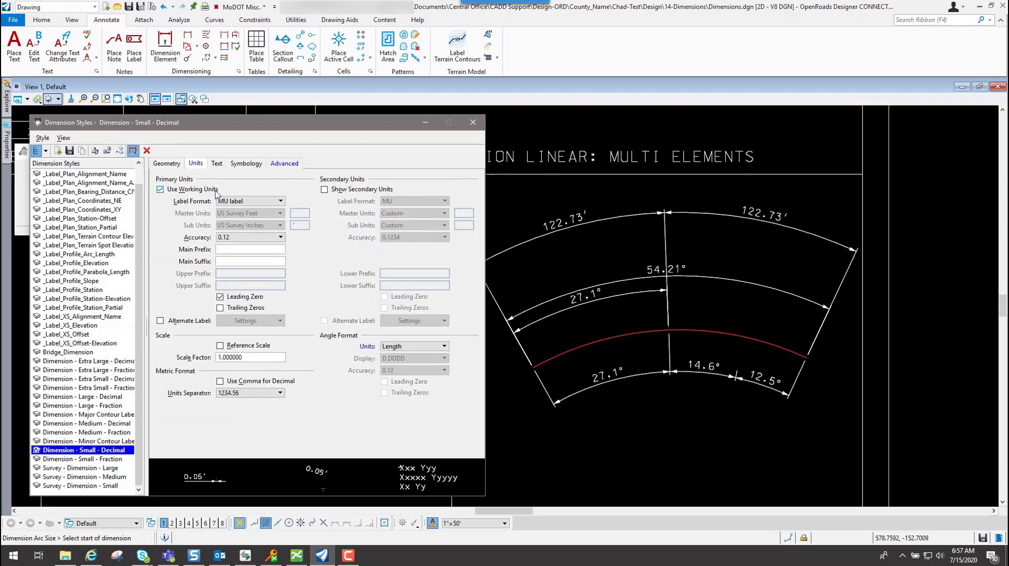
left_click(325, 190)
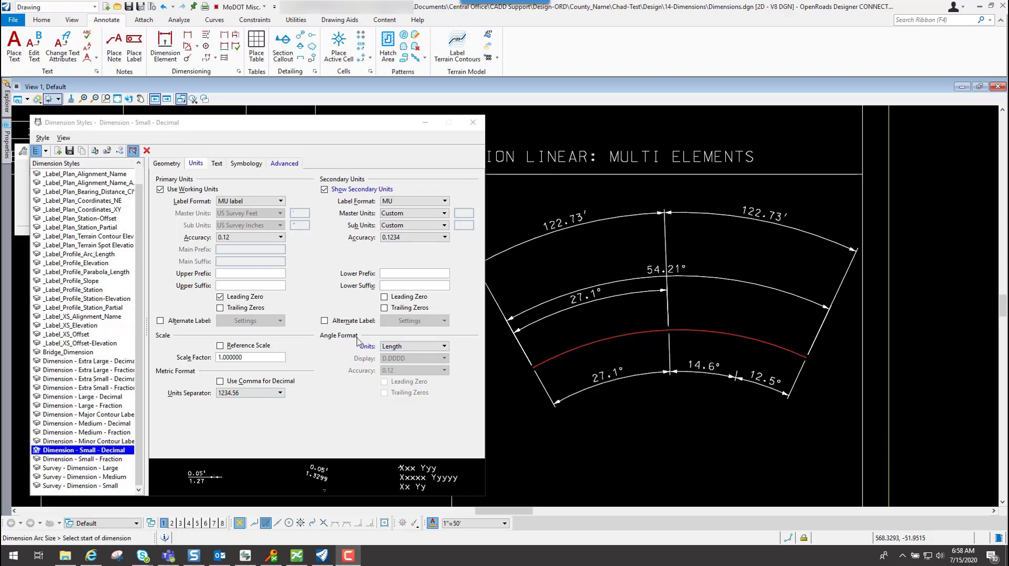
left_click(473, 122)
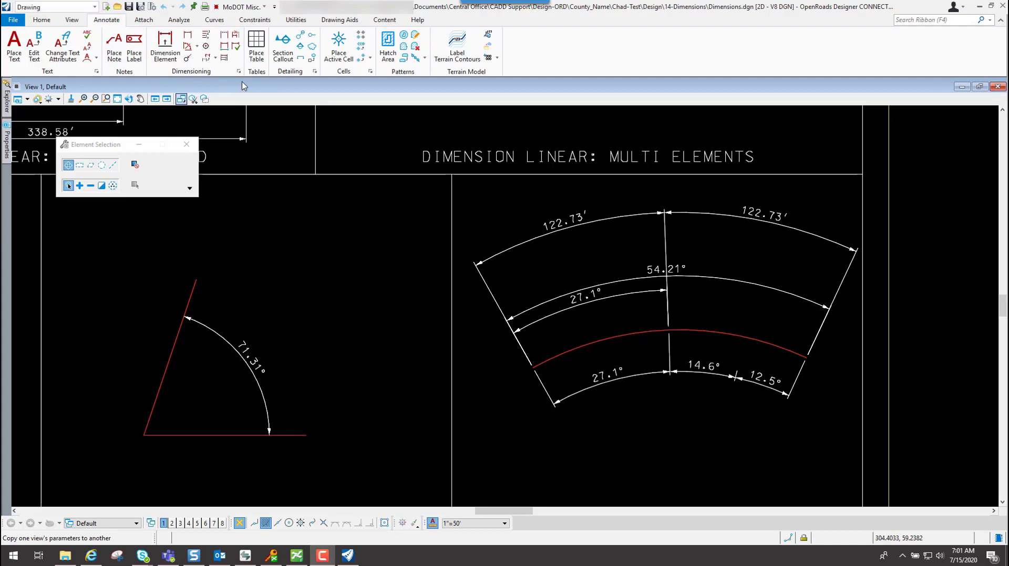
Place a Linear Size dimension across the second and third Multi Elements spans, below the existing two-segment dimension
left_click(188, 36)
scroll(415, 283, "down", 3)
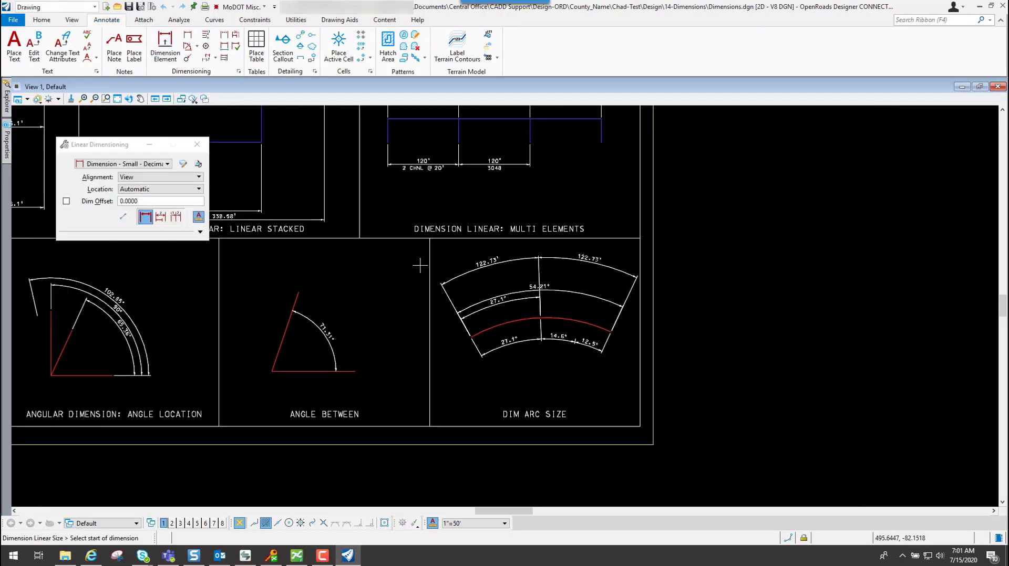
scroll(595, 211, "up", 1)
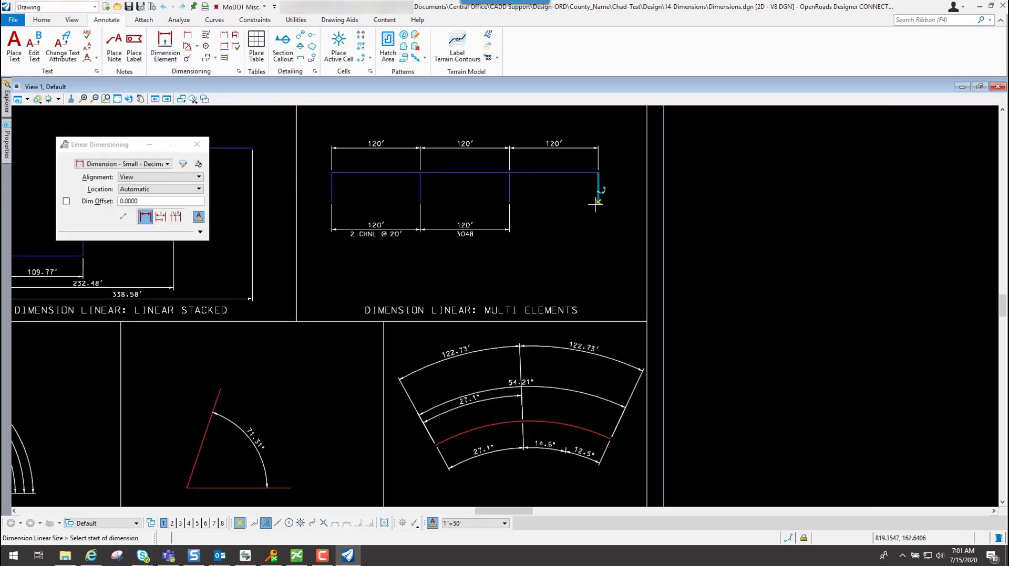
left_click(596, 202)
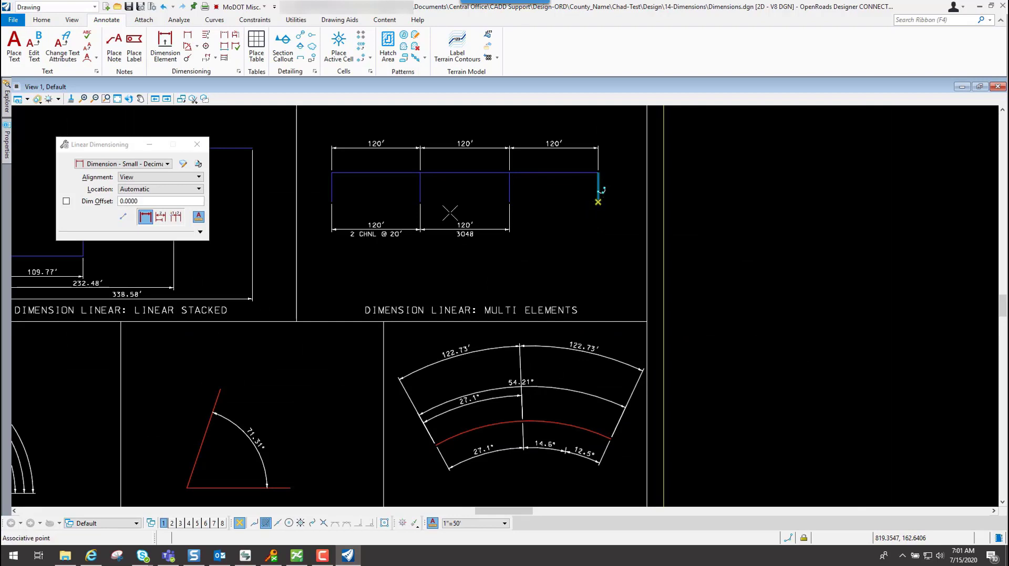
left_click(419, 200)
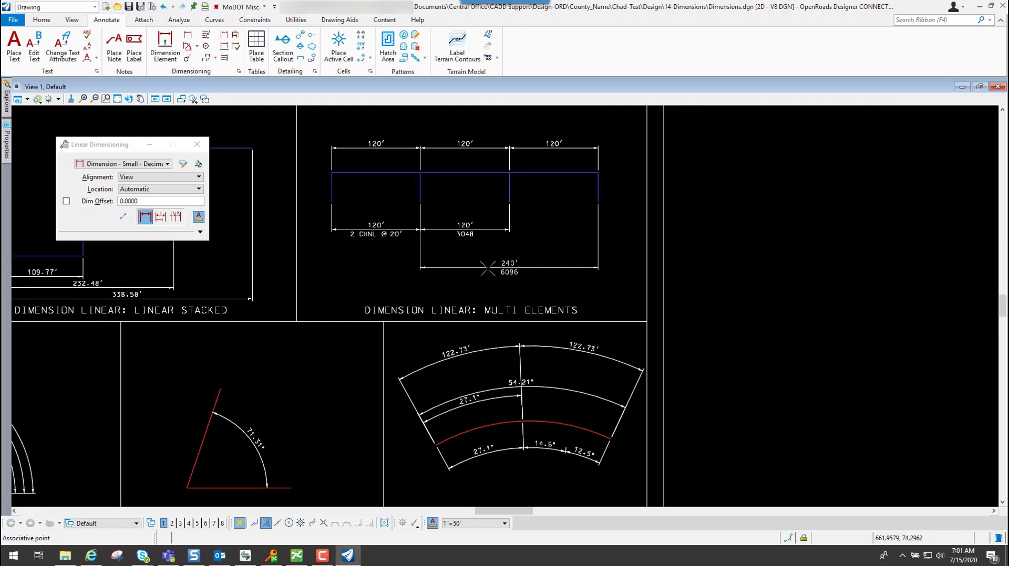
left_click(552, 266)
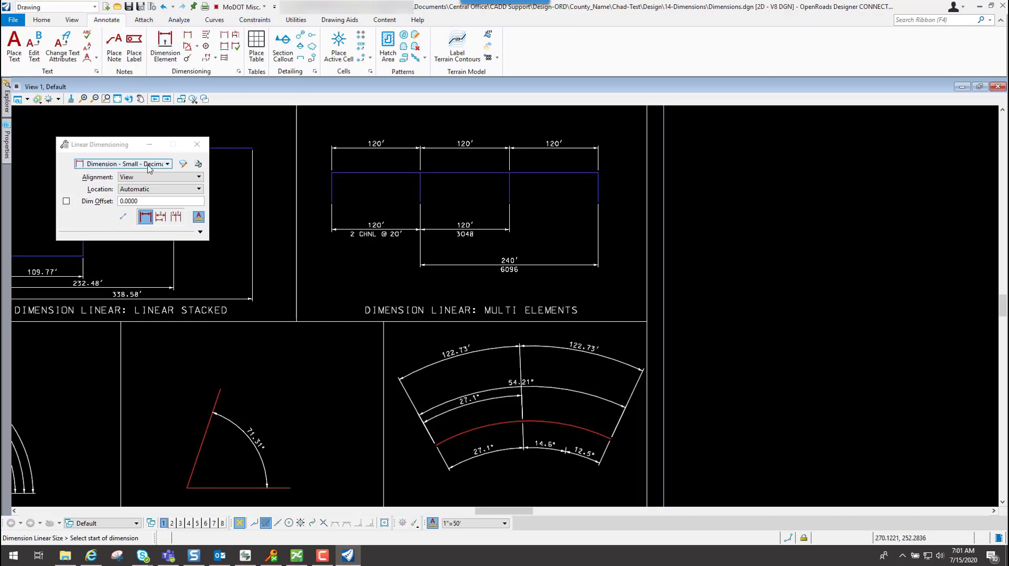
Switch to the MoDOT CADD Detailing Standards workflow and start the Dimension - Small - Decimal general annotation
left_click(61, 8)
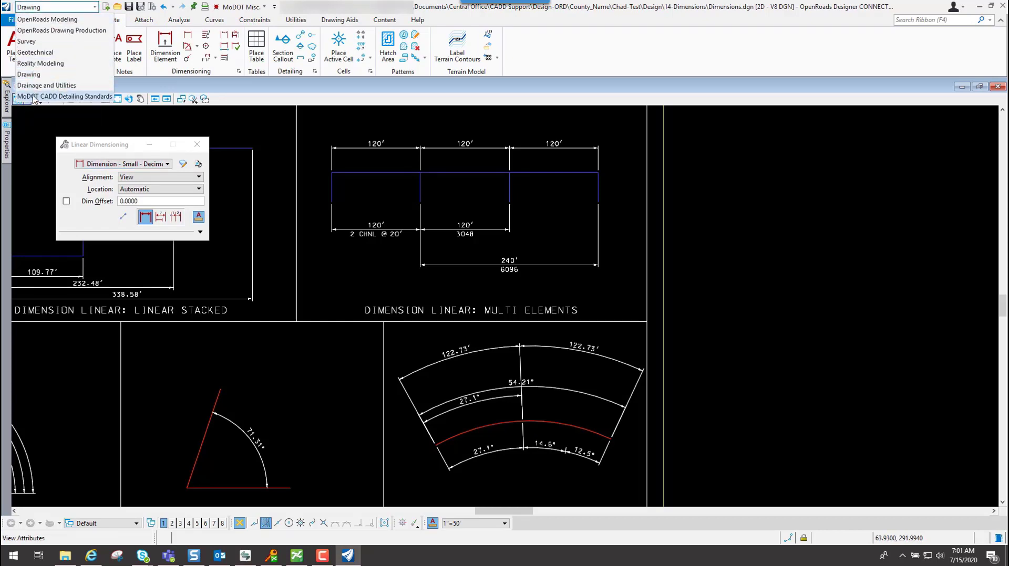
left_click(33, 97)
left_click(213, 50)
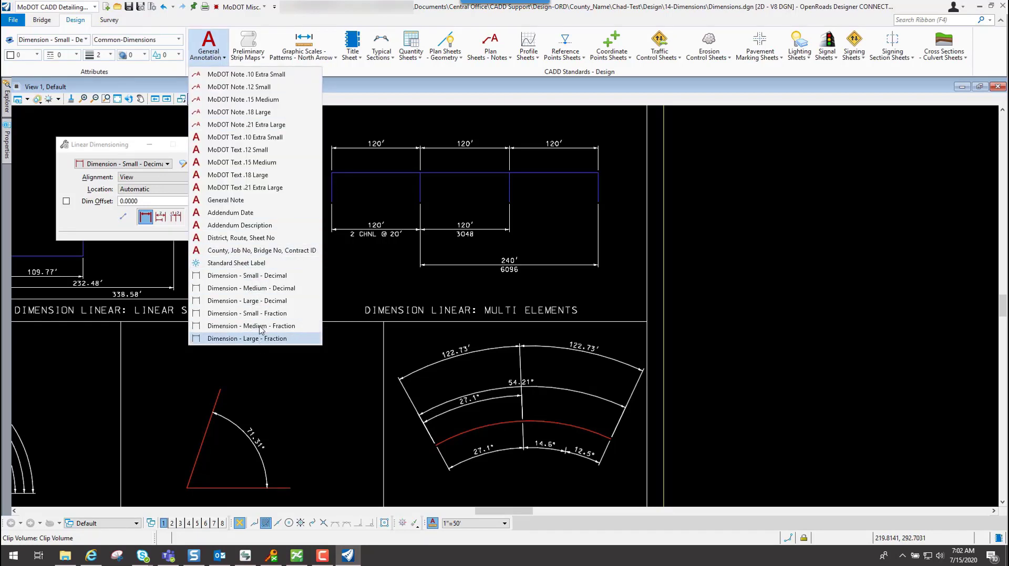
left_click(268, 277)
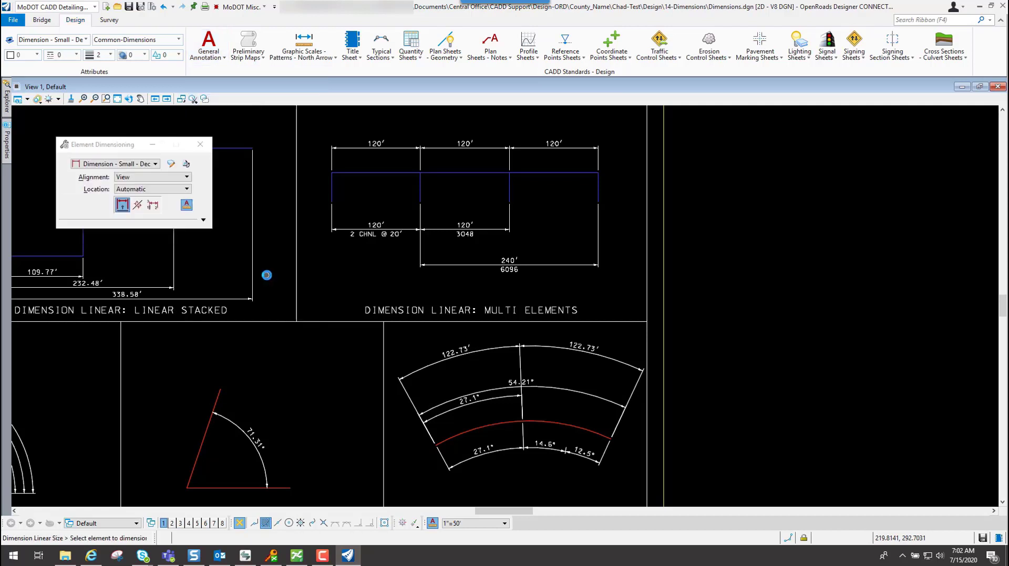
Review the unit and Angle Format settings of the Dimension - Small - Decimal style and close Dimension Styles
left_click(171, 165)
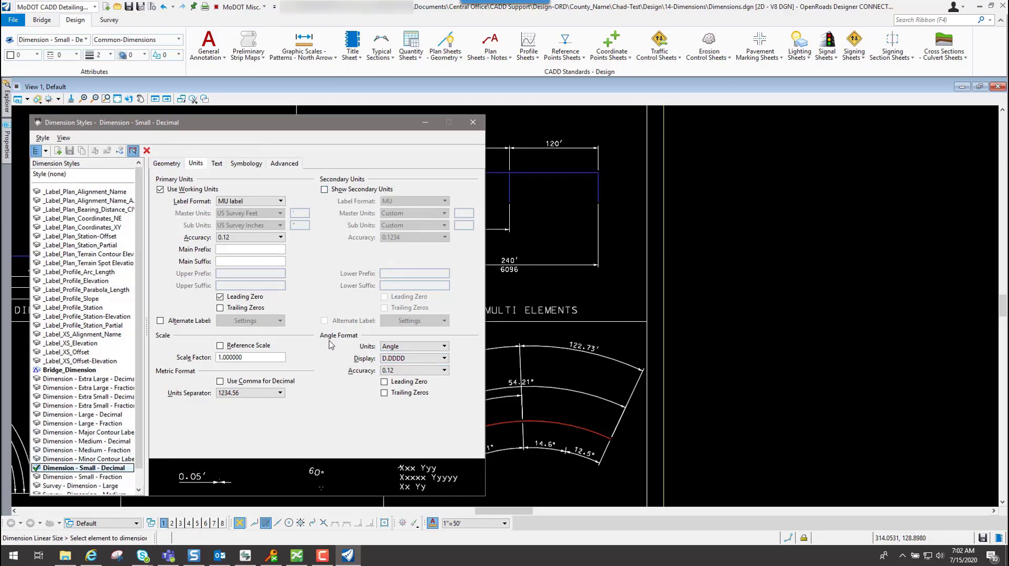
left_click(391, 347)
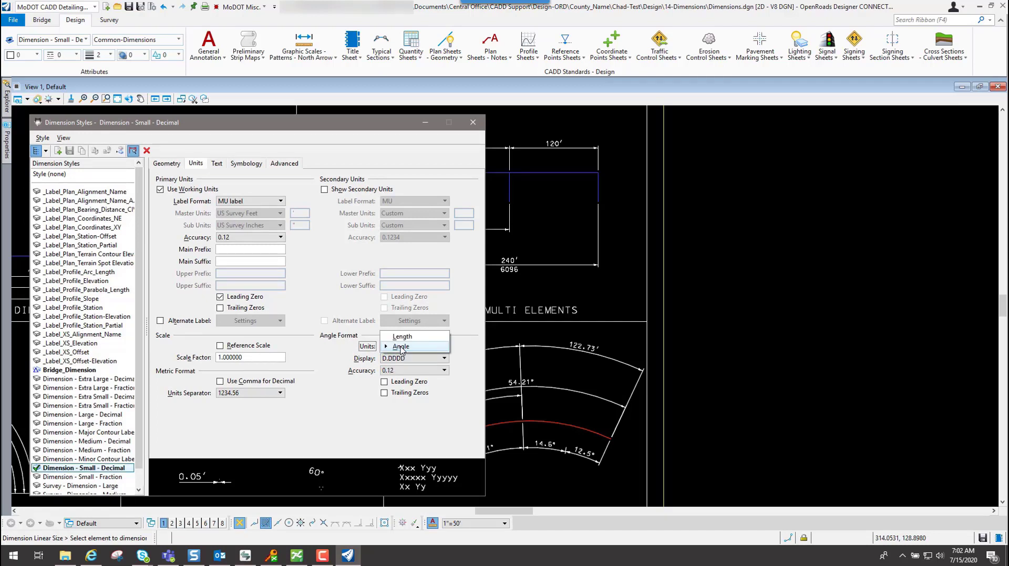
left_click(321, 365)
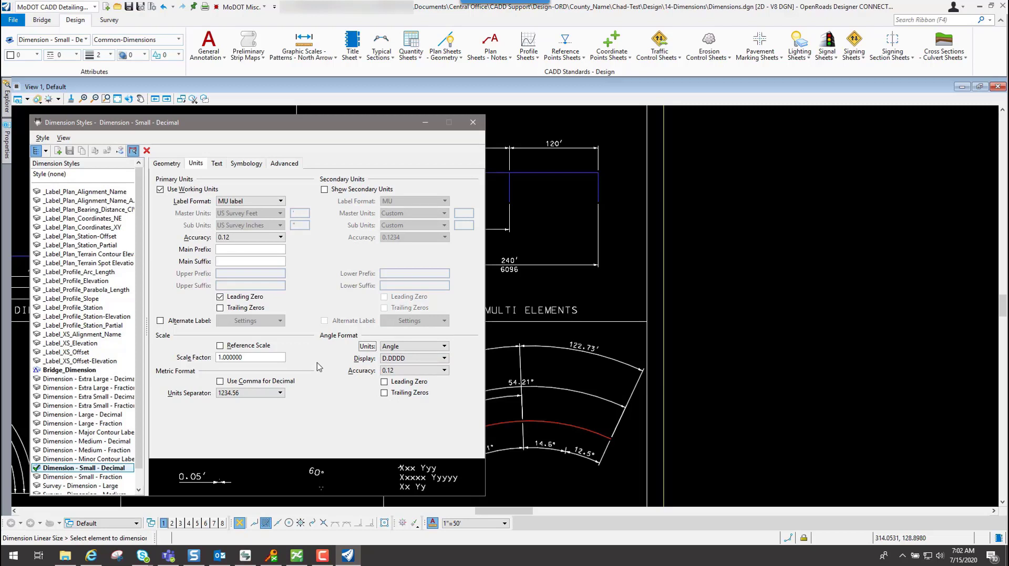
left_click(473, 121)
Switch to the Drawing workflow and enable Show Secondary Units in the Dimension - Small - Decimal style
left_click(53, 7)
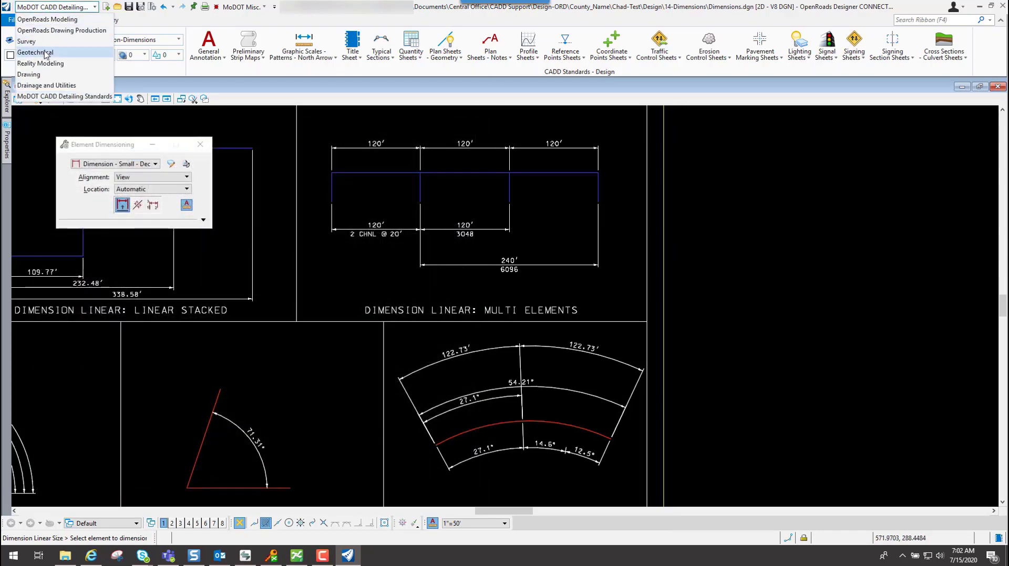
left_click(30, 74)
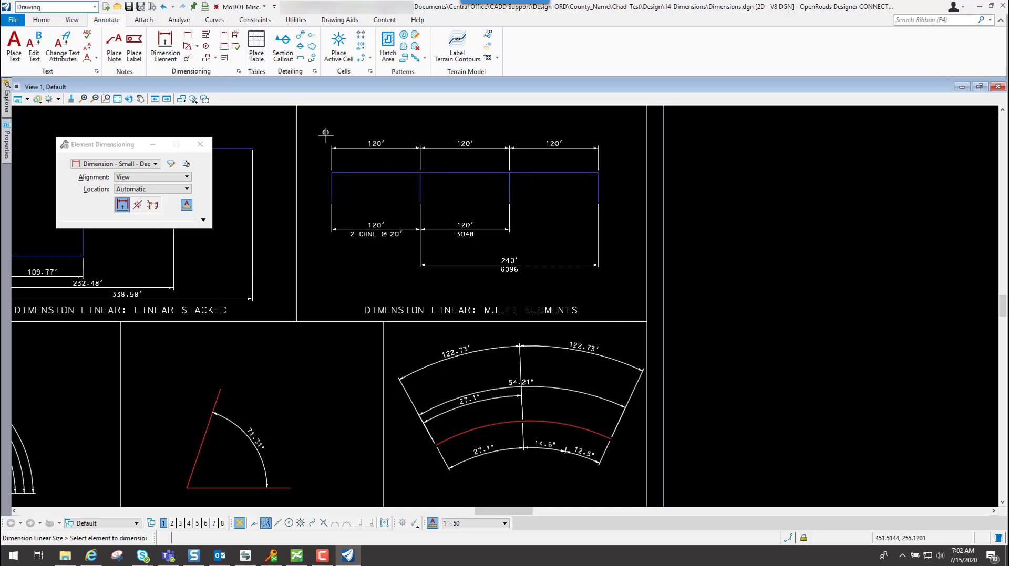
scroll(58, 249, "down", 6)
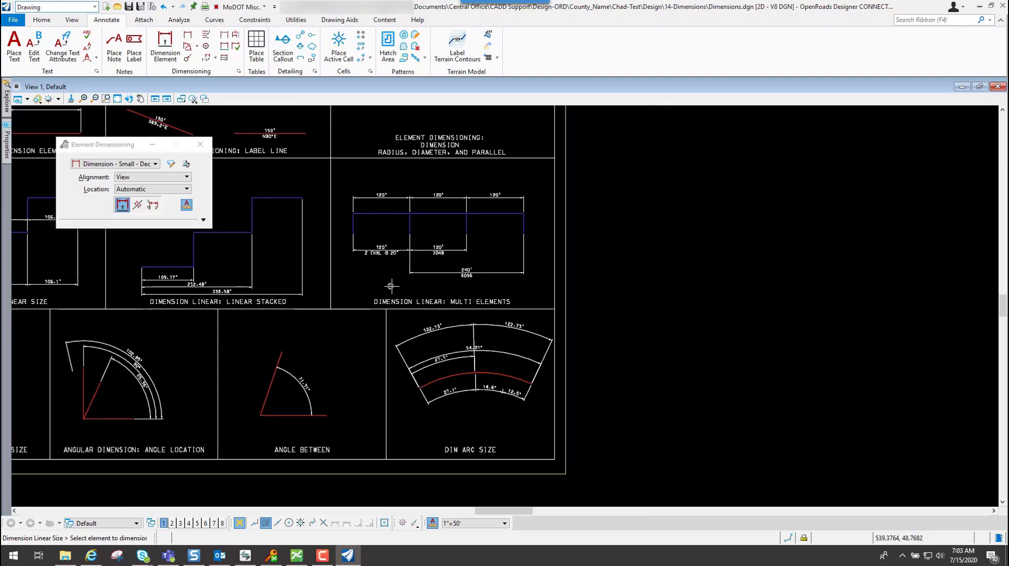
scroll(210, 258, "up", 6)
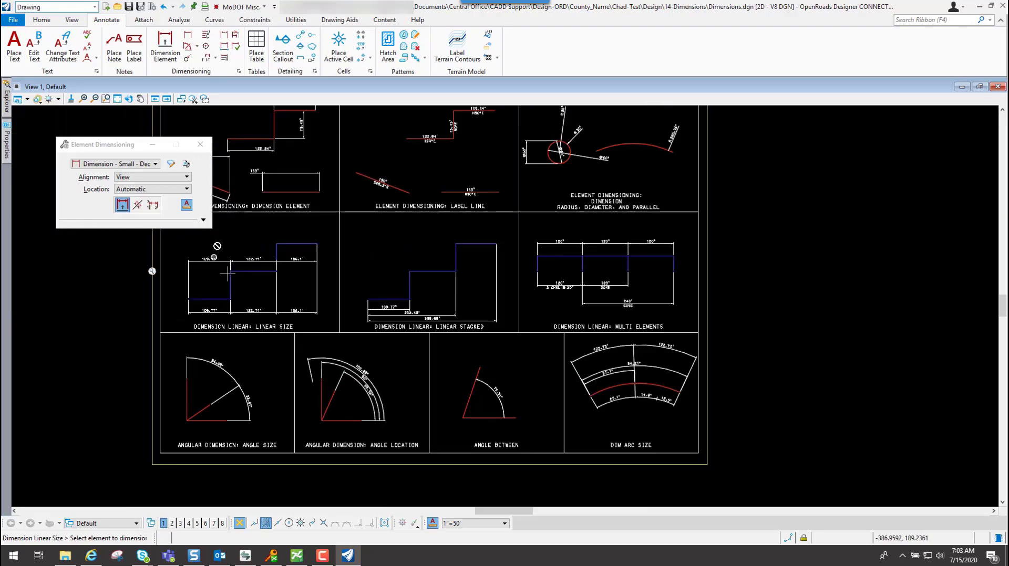
left_click(171, 165)
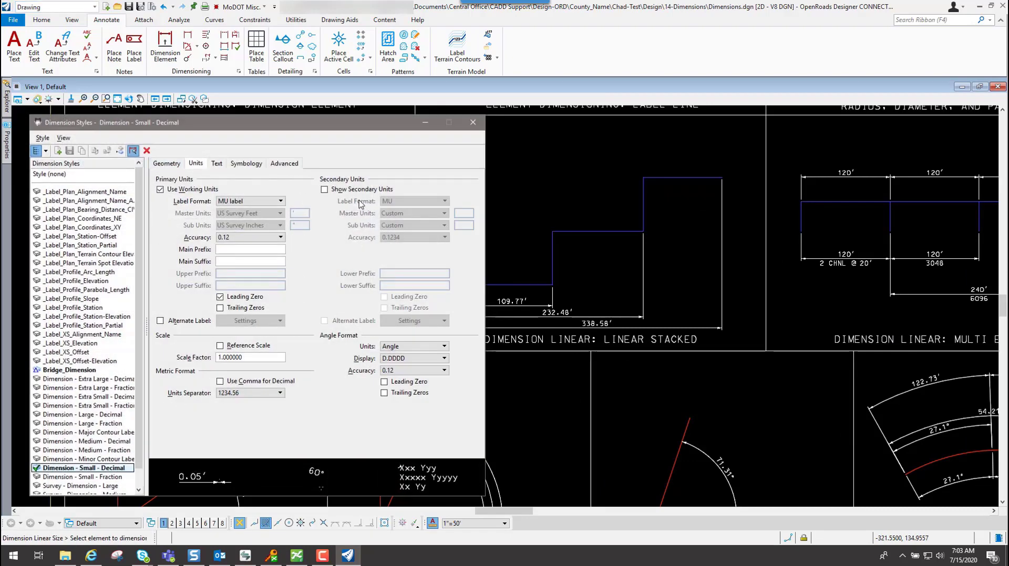
left_click(324, 189)
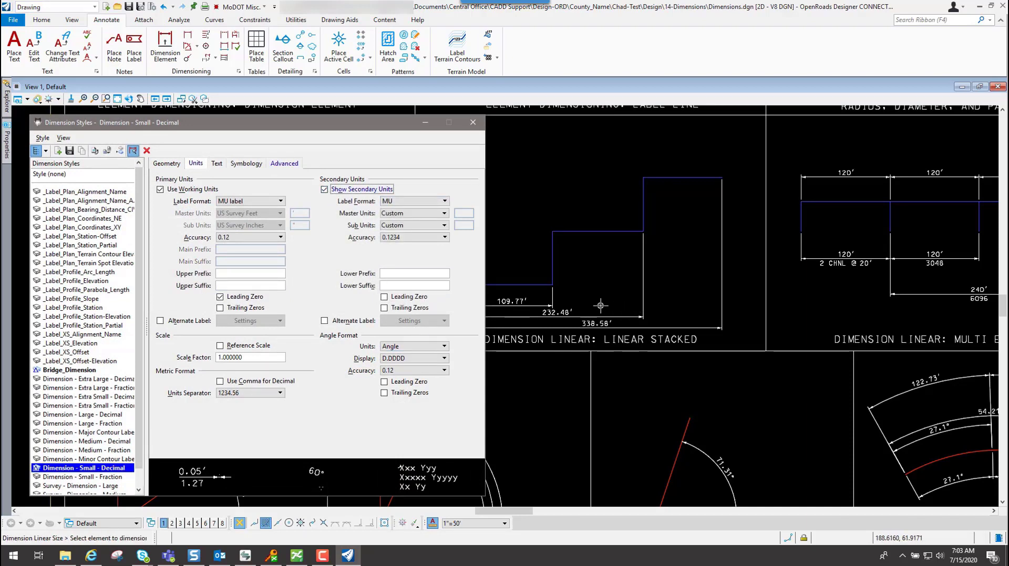
Set the style's terminator arrowhead to Open and close Dimension Styles
left_click(167, 164)
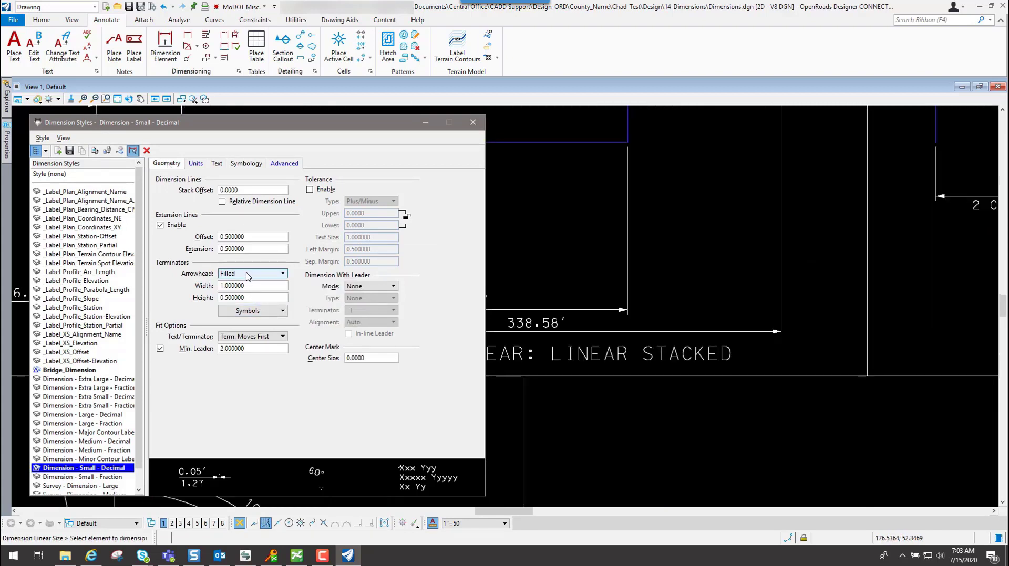
left_click(249, 273)
left_click(241, 255)
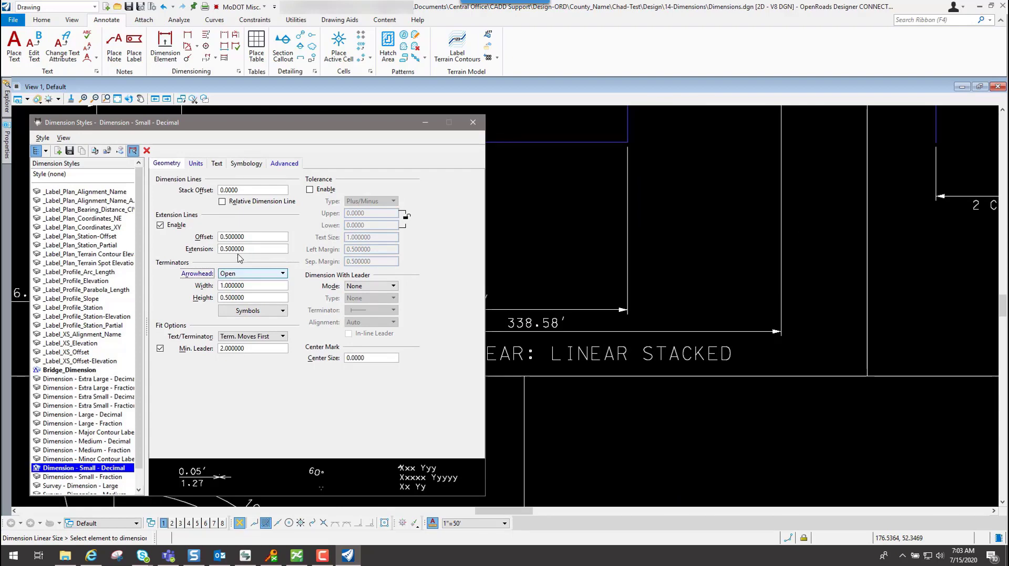
left_click(474, 123)
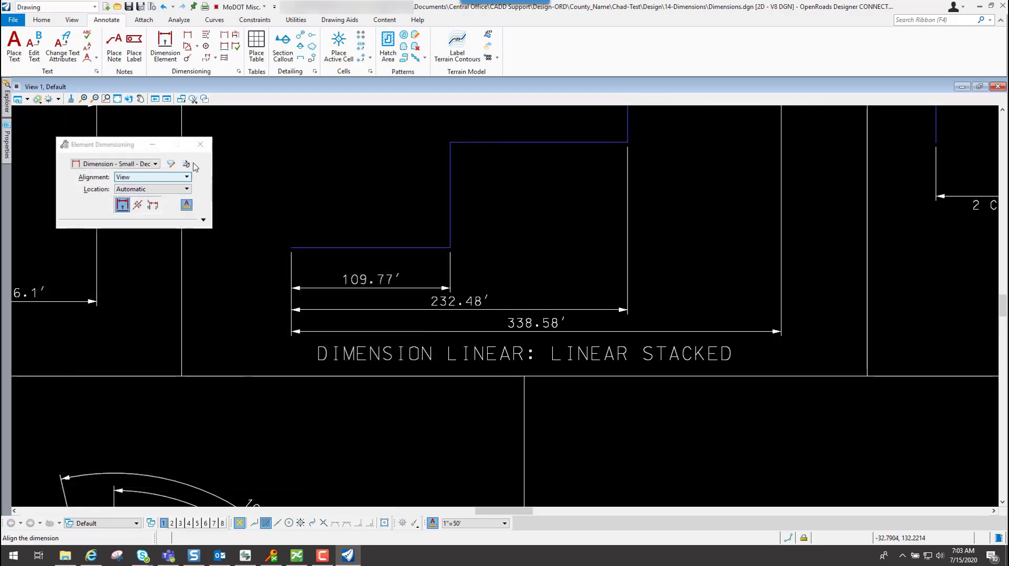
Apply the modified style to the overall 338.58' Linear Stacked dimension with Change Dimension
left_click(202, 145)
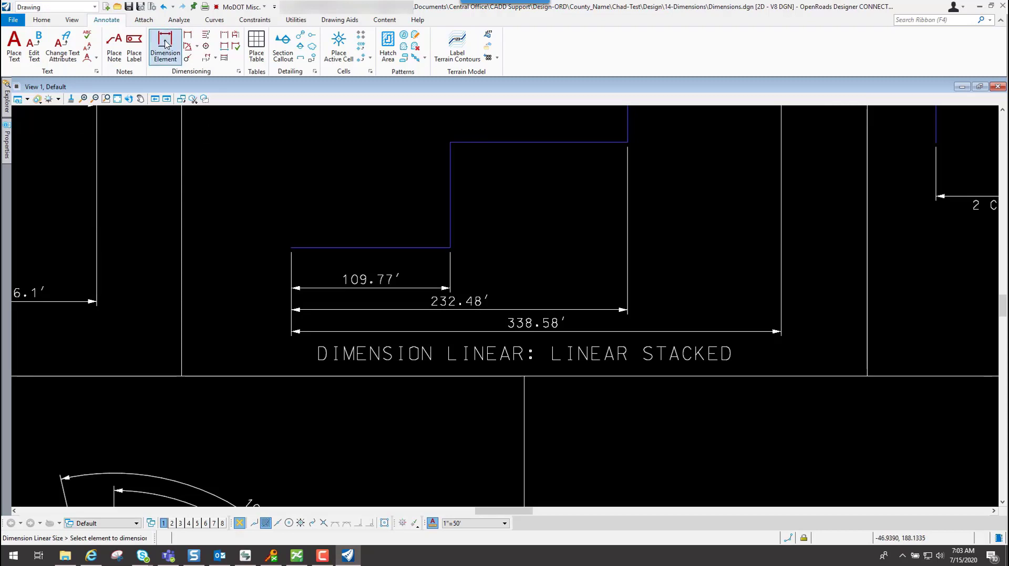
left_click(215, 59)
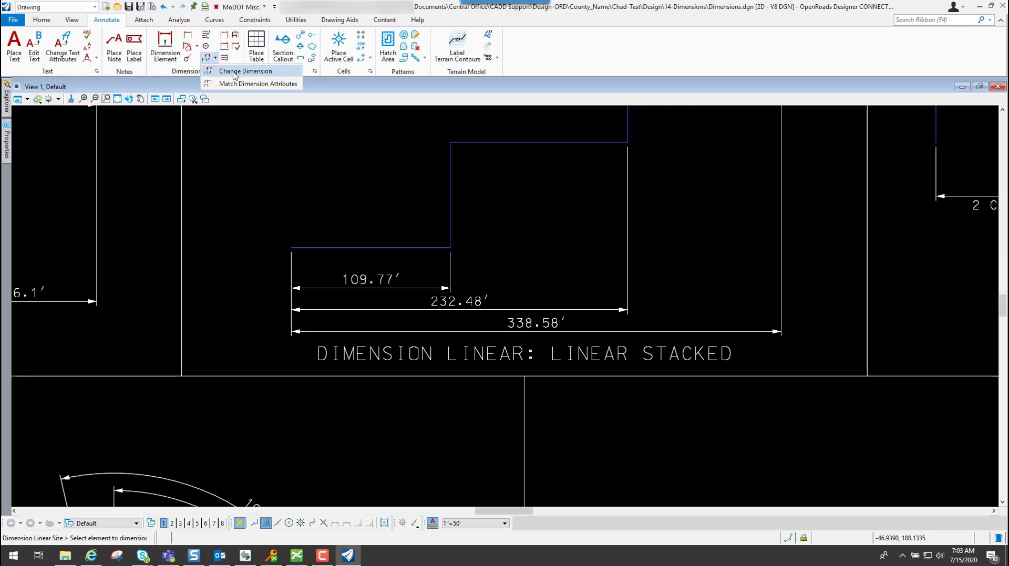
left_click(233, 72)
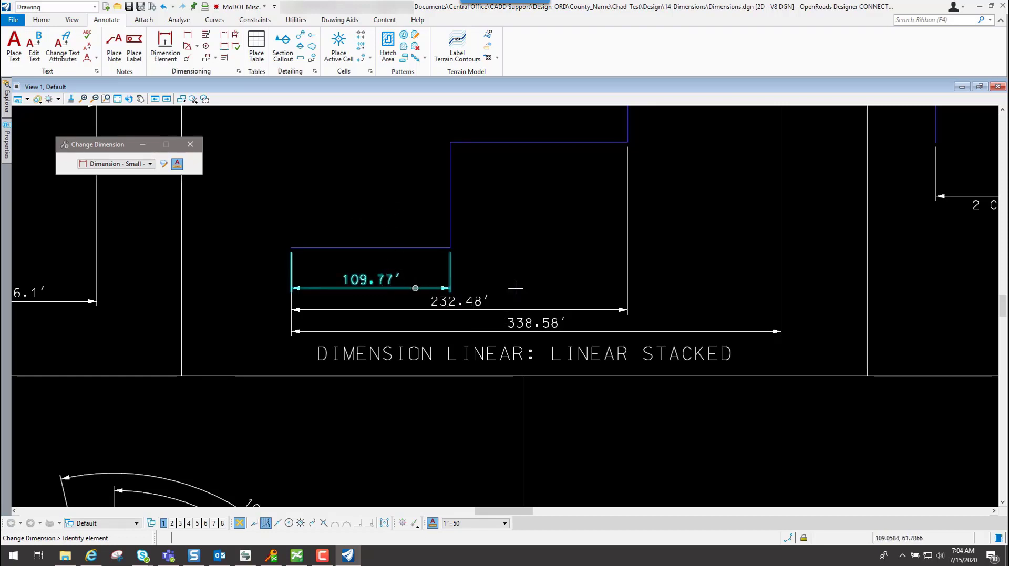
left_click(660, 331)
Apply the modified style to the second and third segments of the upper Linear Size dimension
scroll(514, 242, "down", 2)
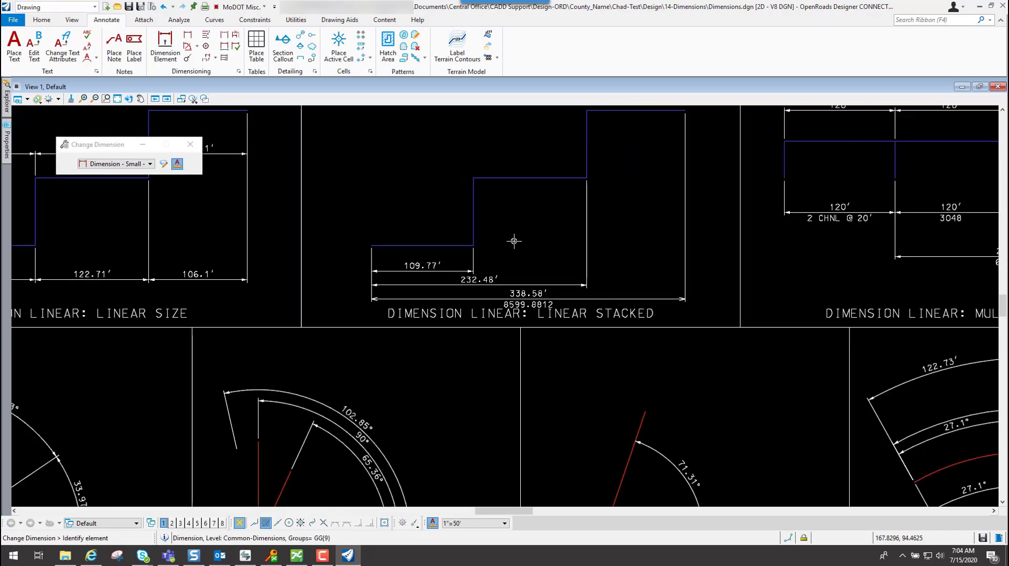
scroll(506, 247, "down", 2)
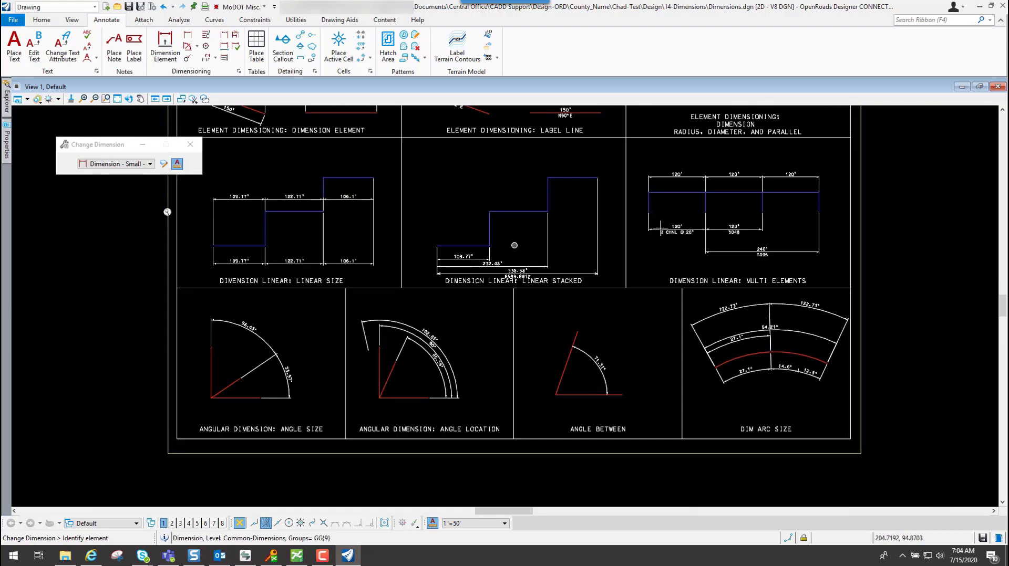
scroll(685, 157, "up", 2)
scroll(381, 233, "down", 3)
scroll(399, 242, "up", 2)
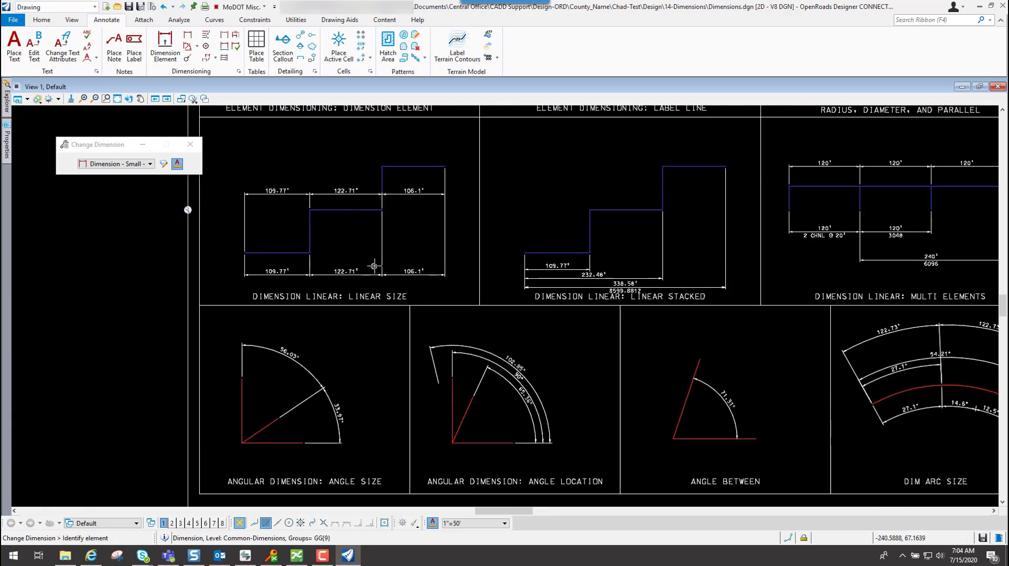
left_click(436, 195)
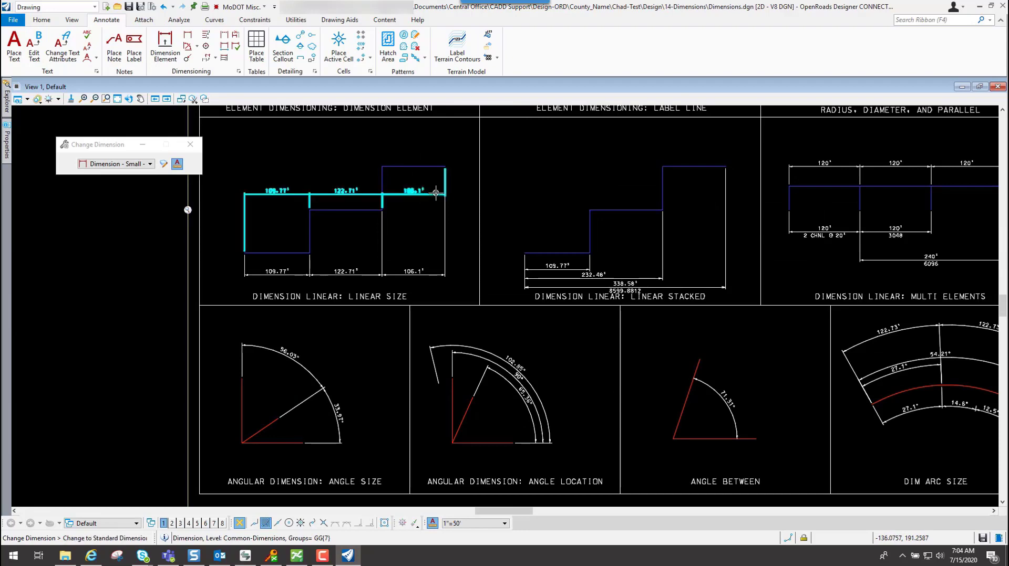
left_click(470, 212)
left_click(364, 197)
left_click(339, 164)
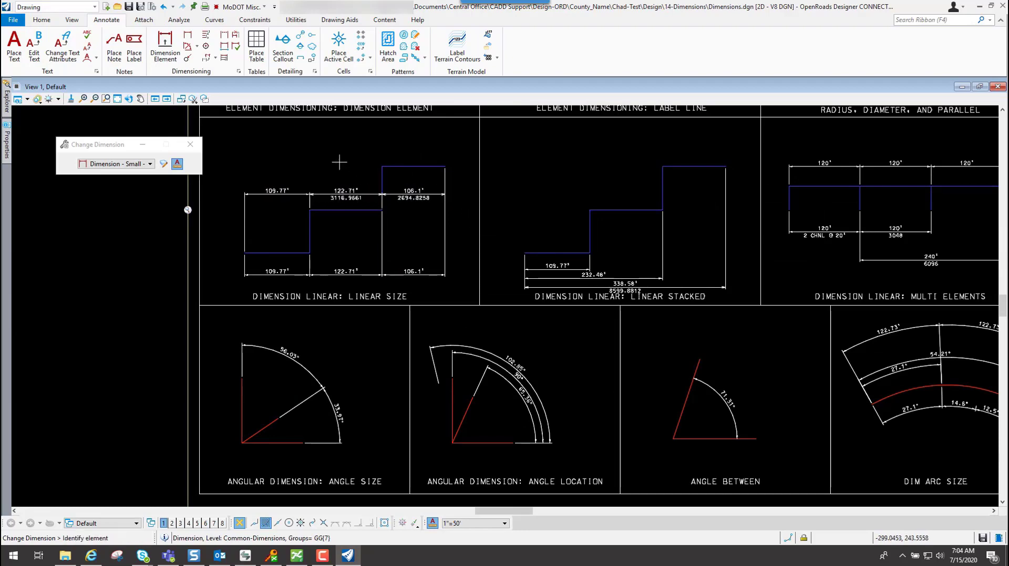
Apply the modified style to the 150' dimension above the horizontal line in the Dimension Element example
middle_click_drag(339, 162, 513, 398)
middle_click_drag(569, 176, 569, 195)
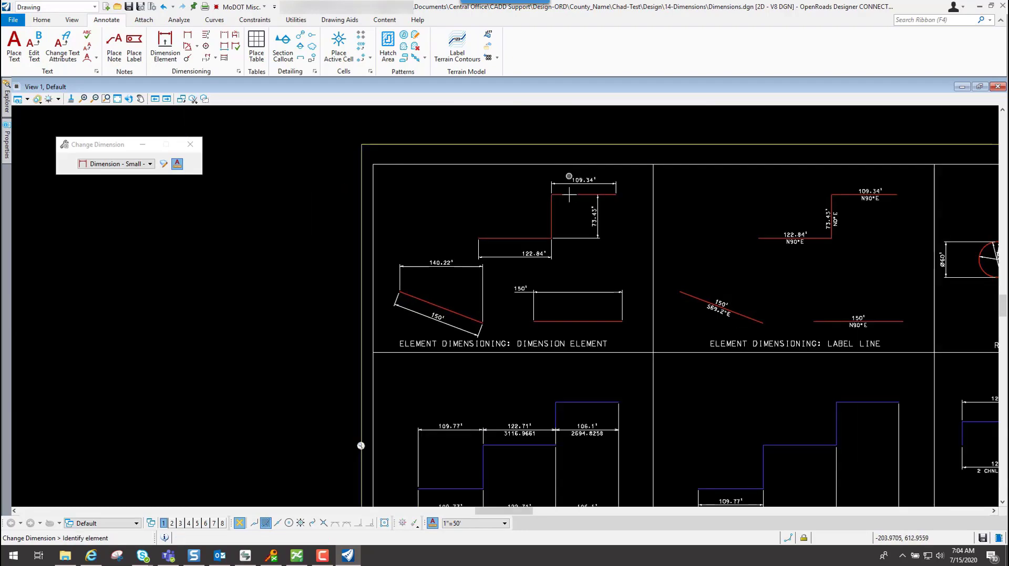
left_click(562, 292)
left_click(588, 272)
Apply the modified style to the horizontal dimension above the sloped line in the Dimension Element example
scroll(594, 317, "up", 2)
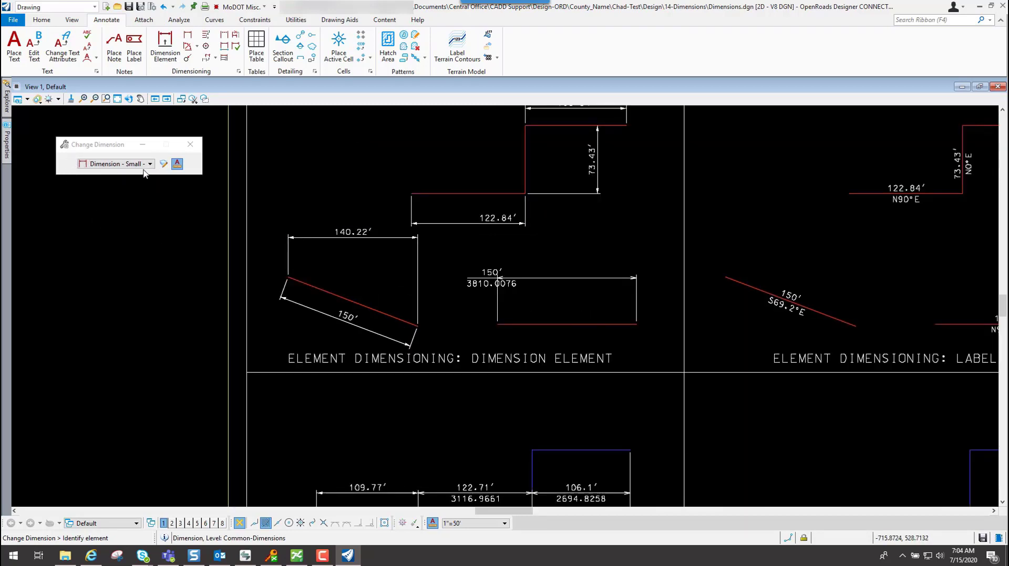
left_click(372, 239)
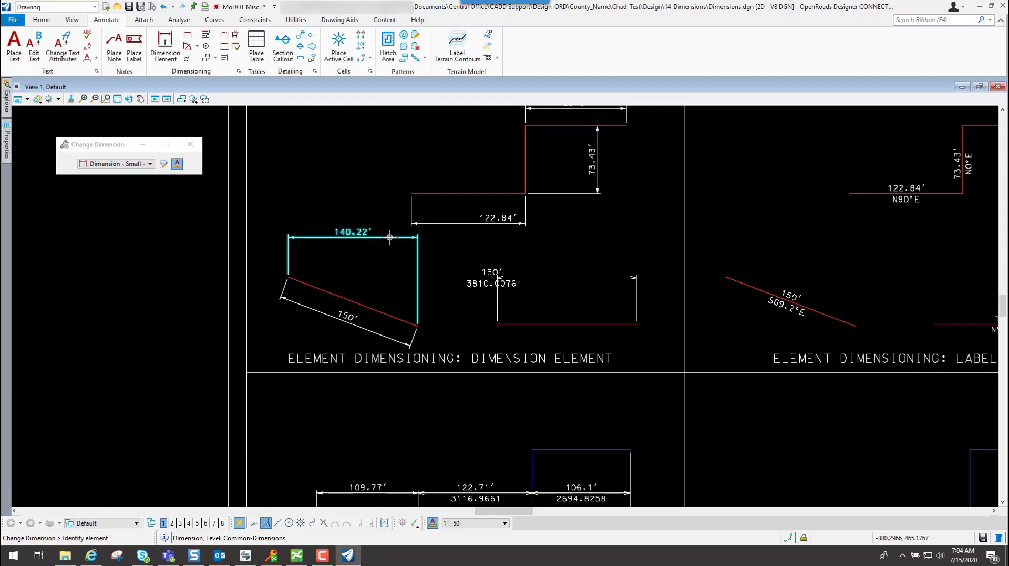
left_click(366, 172)
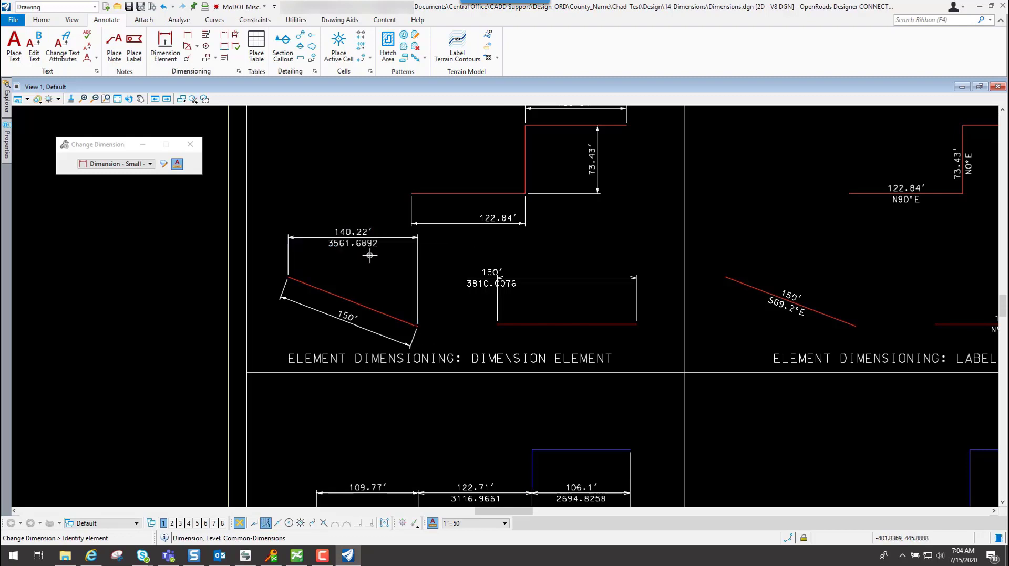
scroll(193, 210, "down", 1)
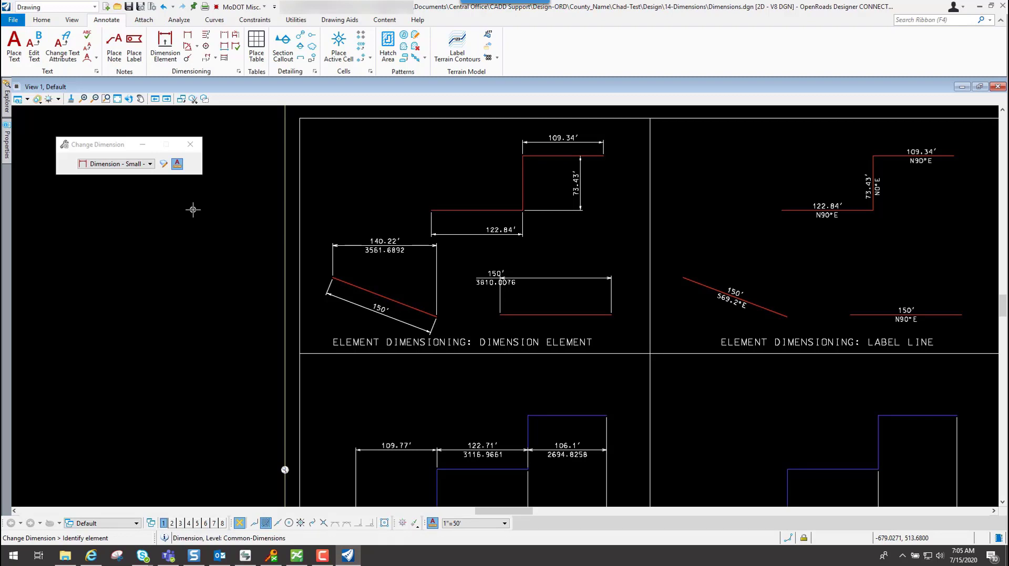
scroll(284, 470, "down", 1)
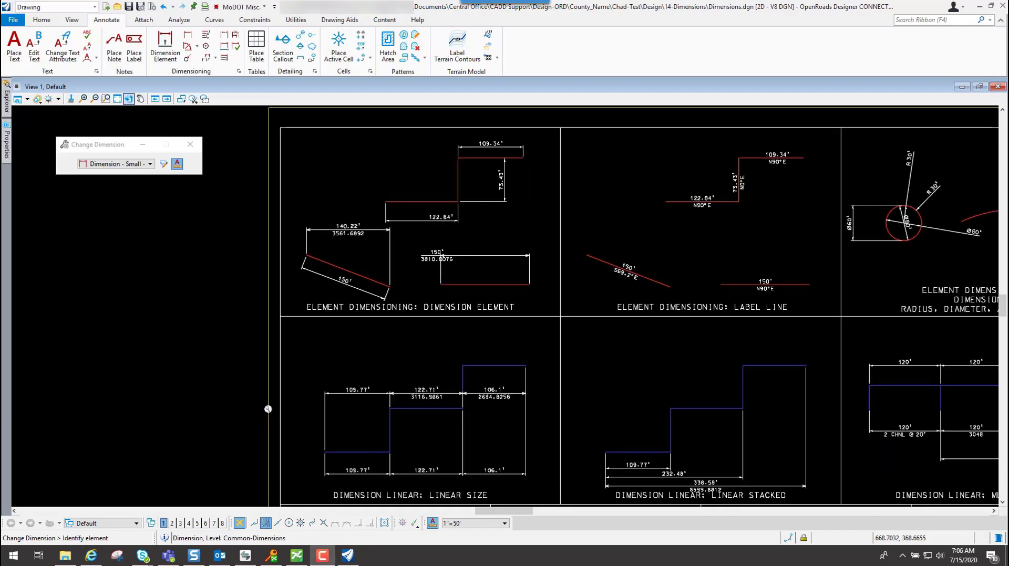